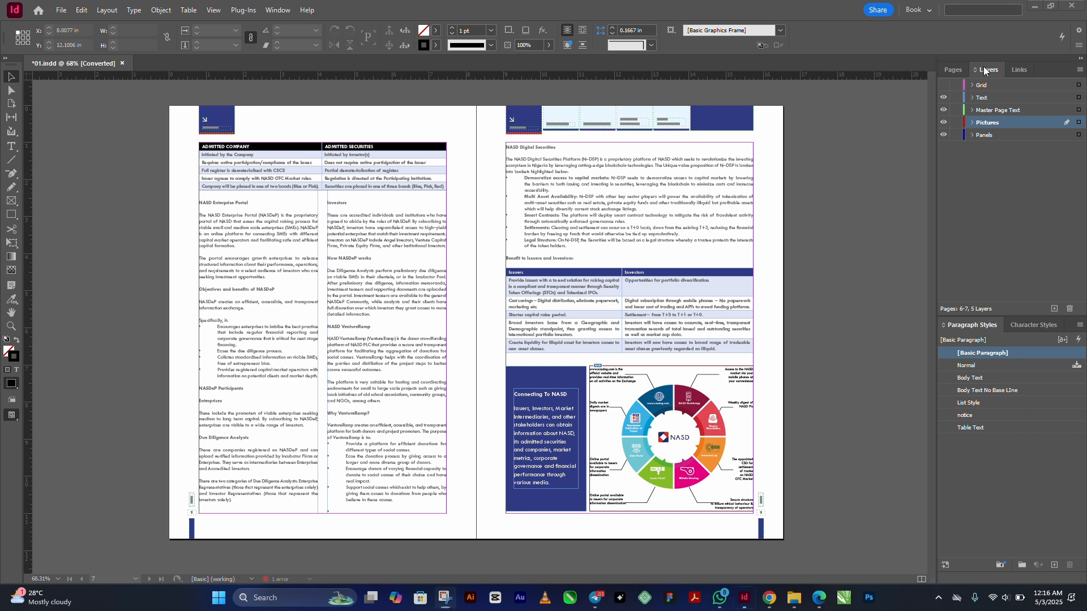
# - Float the Layers panel over the spread and toggle the visibility of the Grid and Text layers to examine their contents
pyautogui.moveTo(983, 70); pyautogui.dragTo(429, 192)
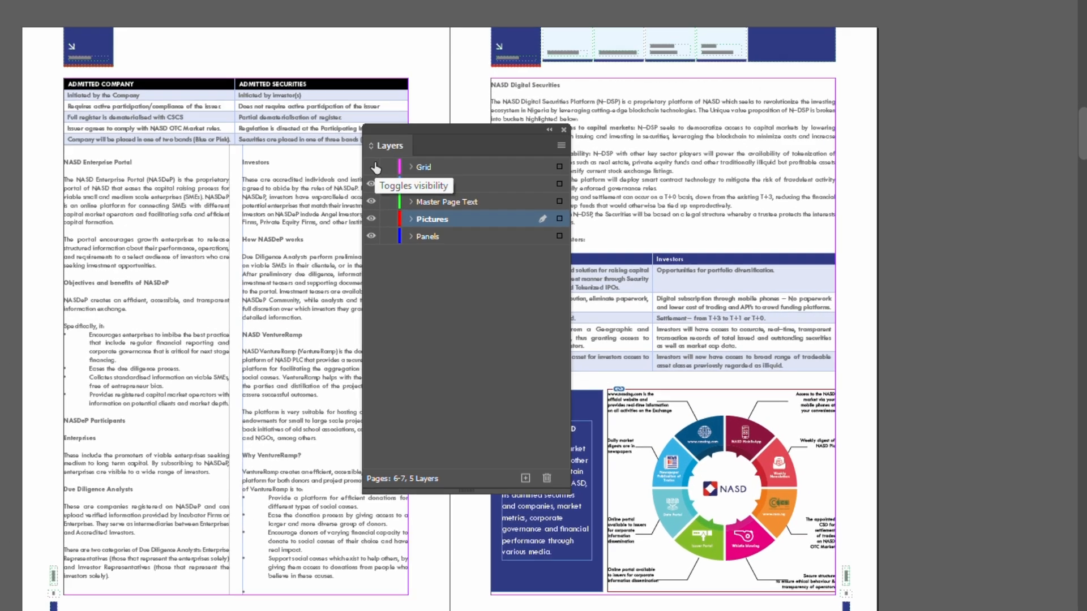
pyautogui.click(373, 167)
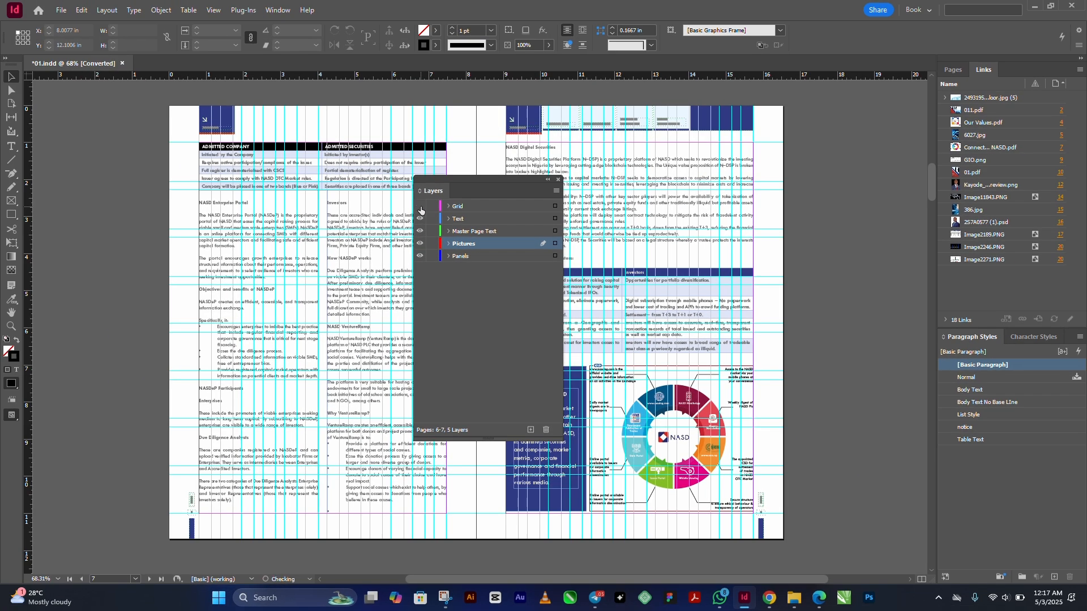
pyautogui.click(419, 206)
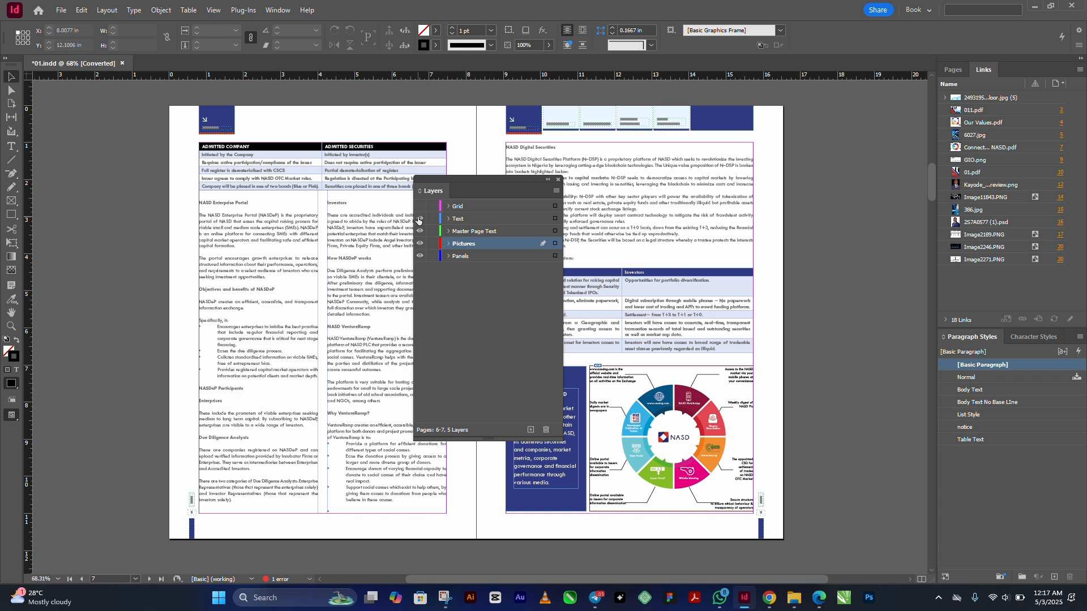
pyautogui.click(419, 218)
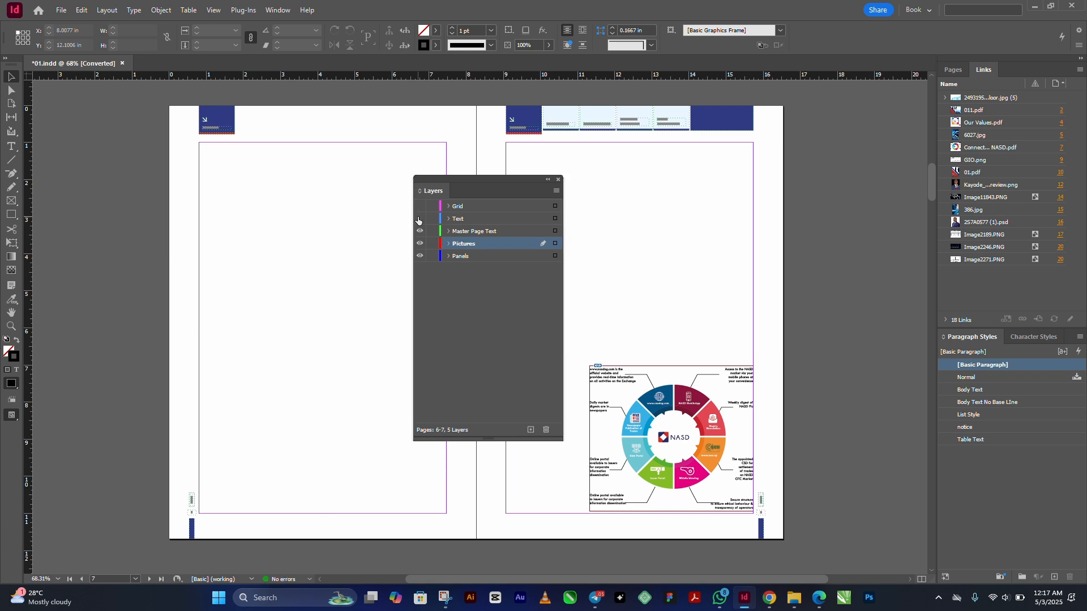
pyautogui.click(419, 218)
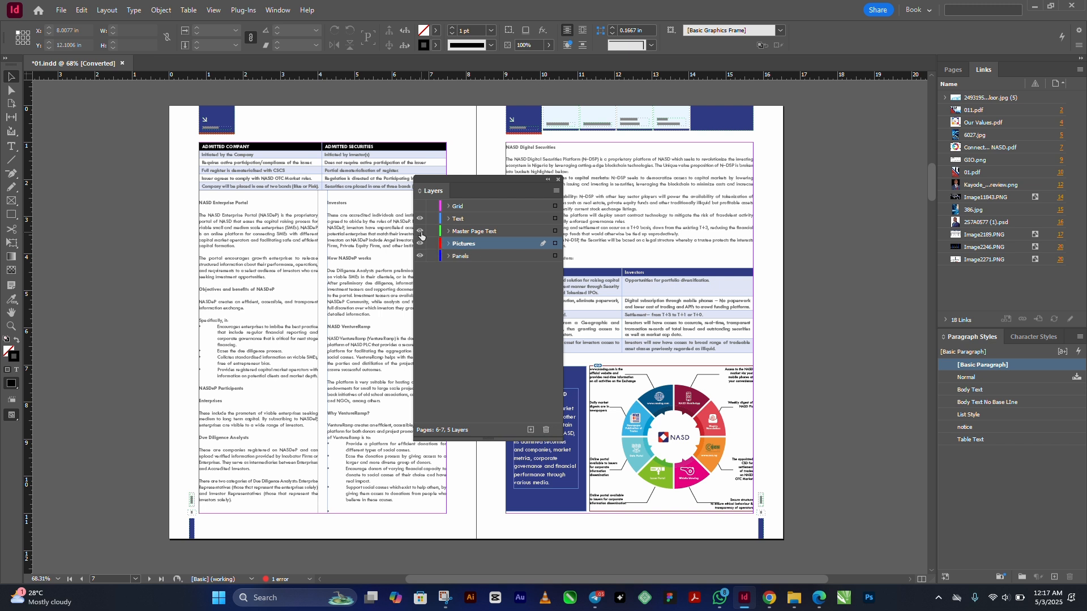
# - Toggle the Master Page Text and Pictures layers off and on to examine their contents, and dock the Layers panel again
pyautogui.click(419, 231)
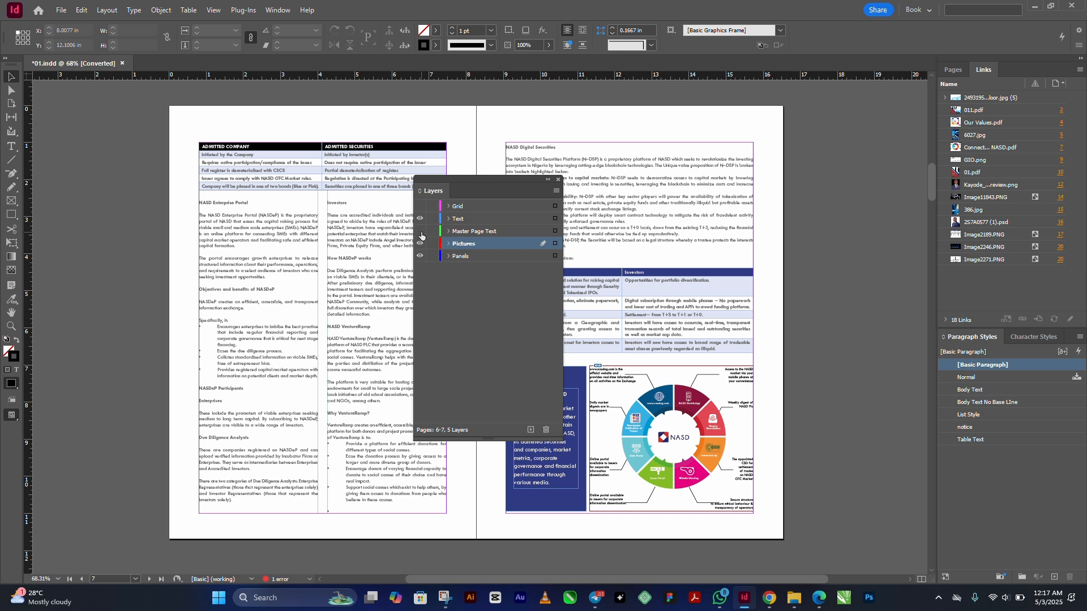
pyautogui.click(420, 231)
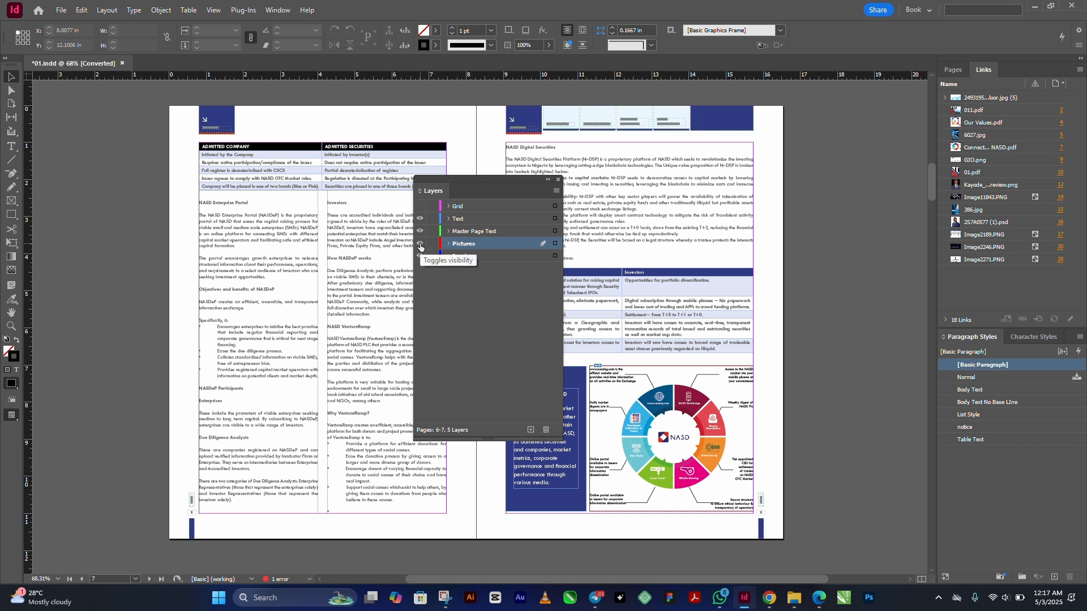
pyautogui.click(420, 244)
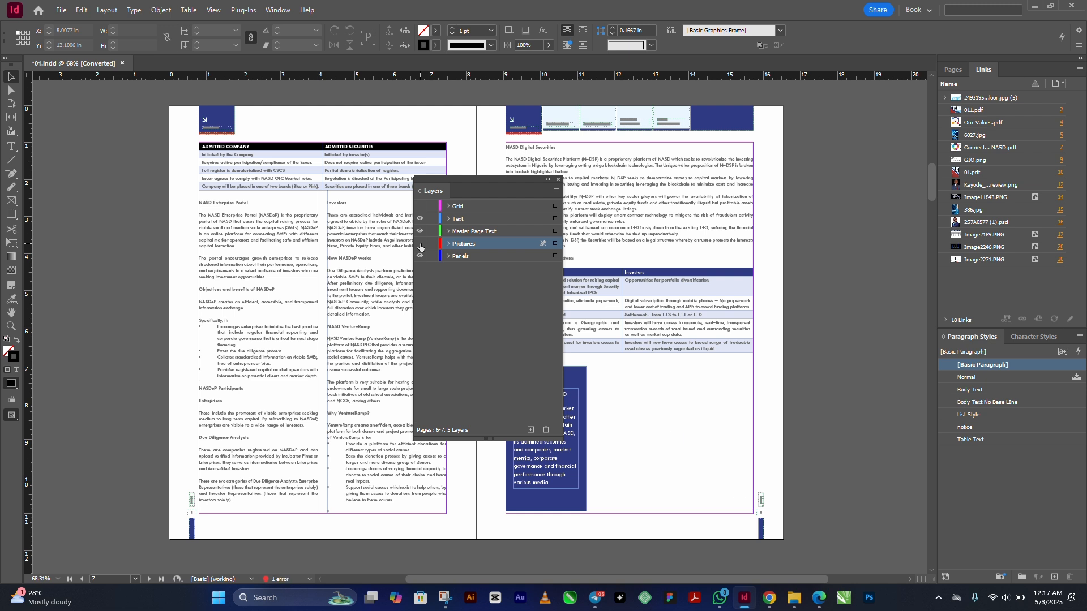
pyautogui.click(420, 243)
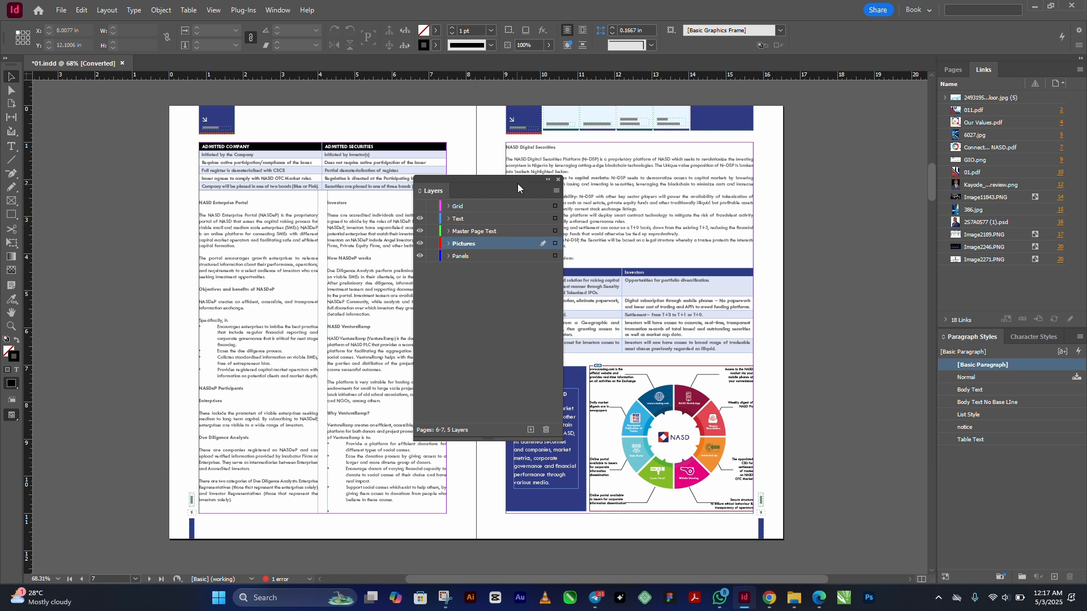
pyautogui.moveTo(429, 191); pyautogui.dragTo(1004, 68)
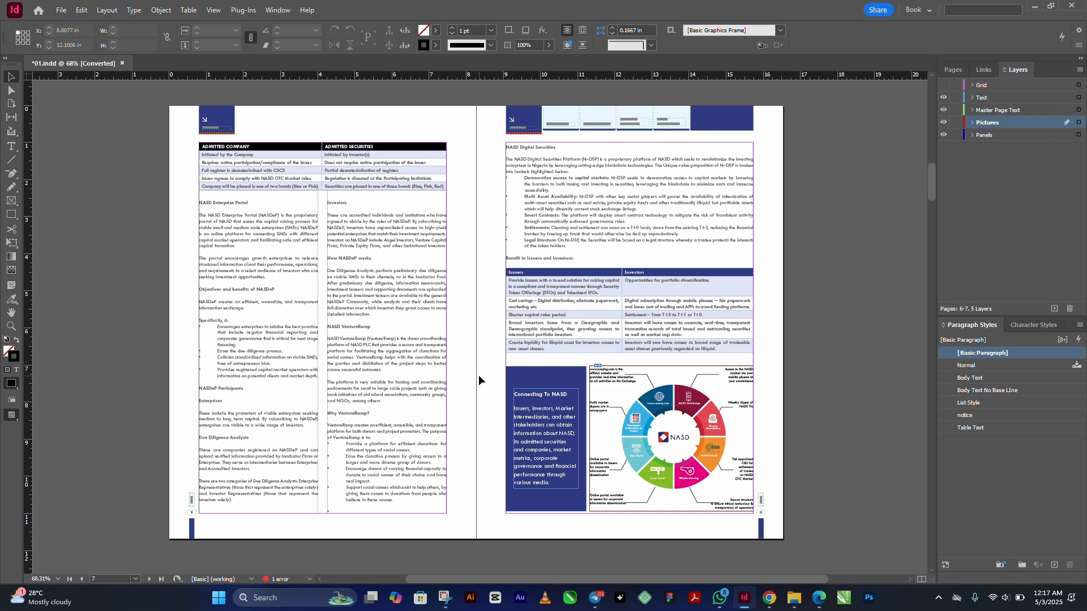
# - Switch to Preview mode and examine the report's following spreads, from Corporate Information through the Chairman's Statement to Table 2
pyautogui.scroll(-10, 481, 375)
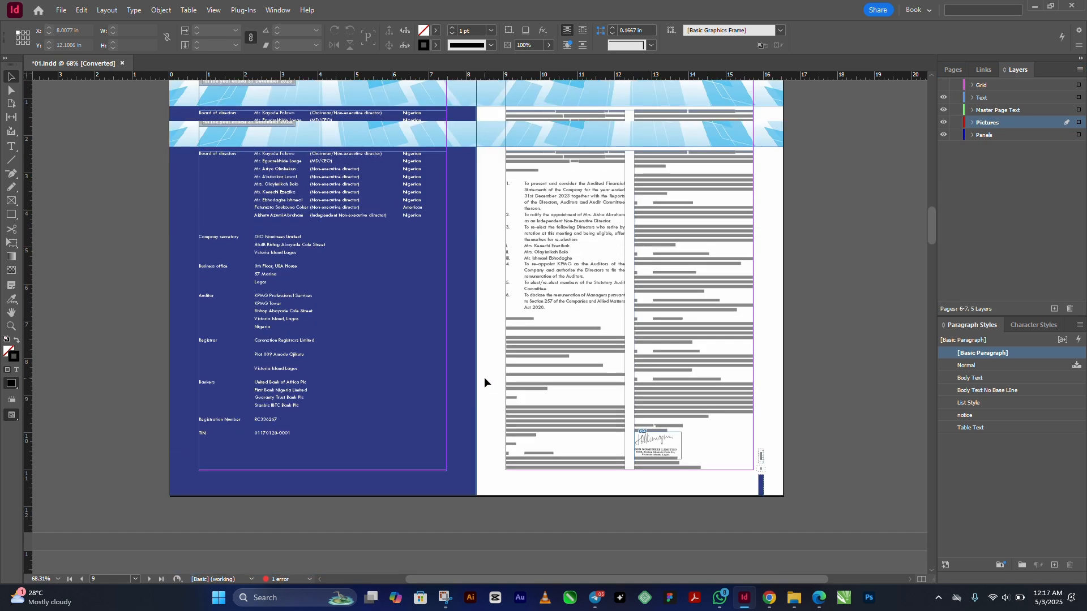
pyautogui.scroll(5, 484, 378)
pyautogui.press('w')
pyautogui.scroll(-4, 488, 369)
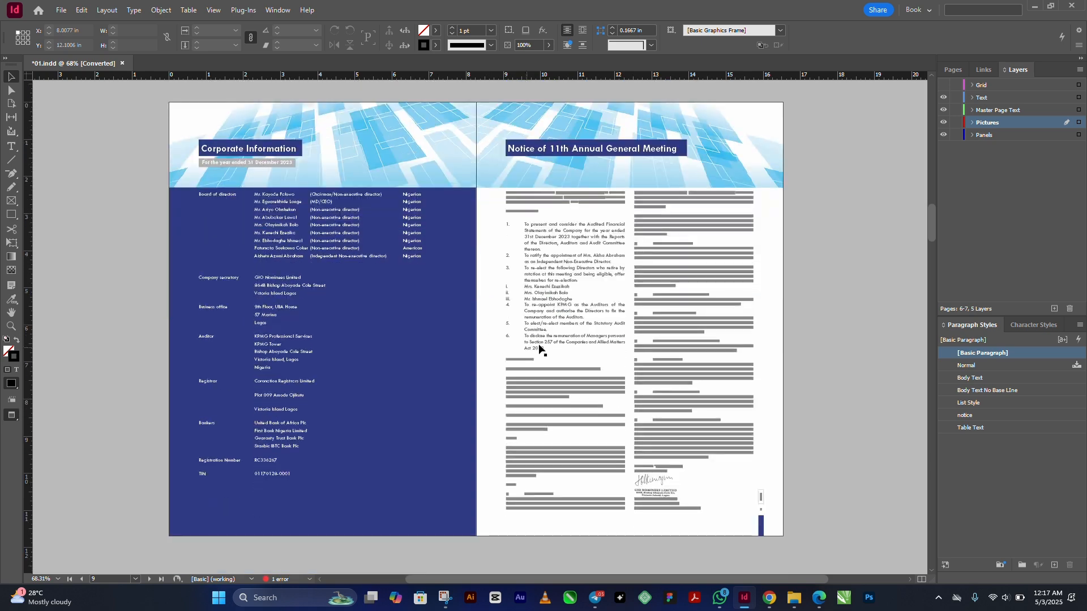
pyautogui.scroll(-12, 500, 369)
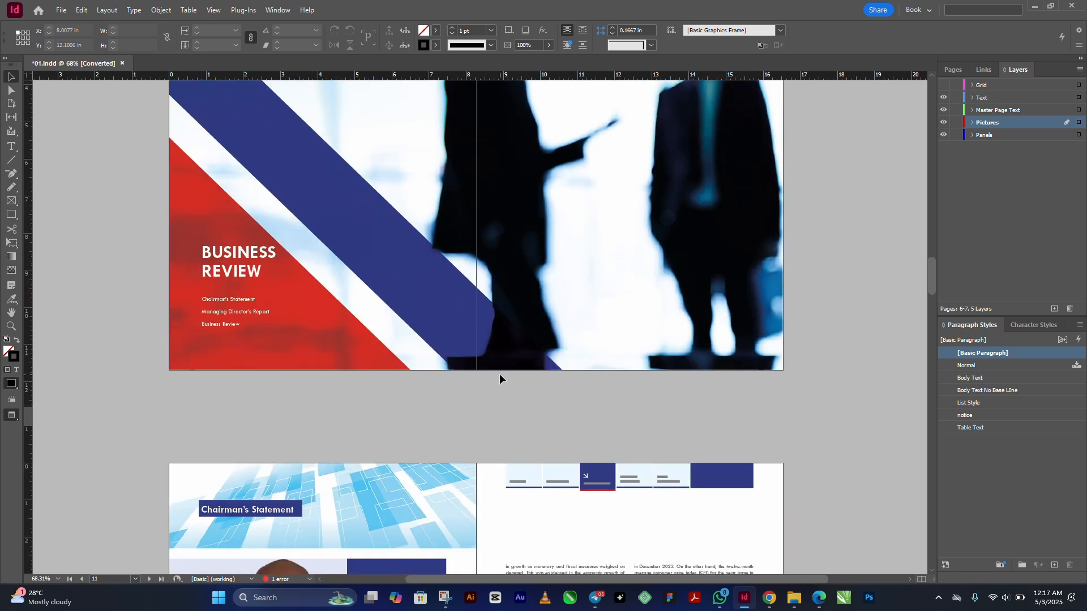
pyautogui.scroll(-6, 500, 375)
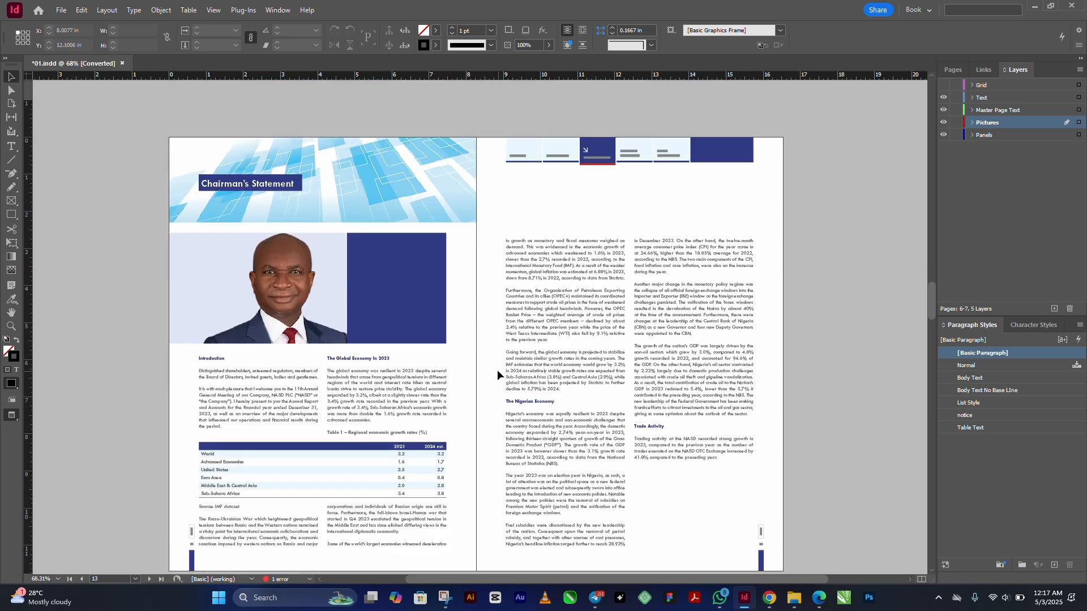
pyautogui.scroll(-2, 494, 369)
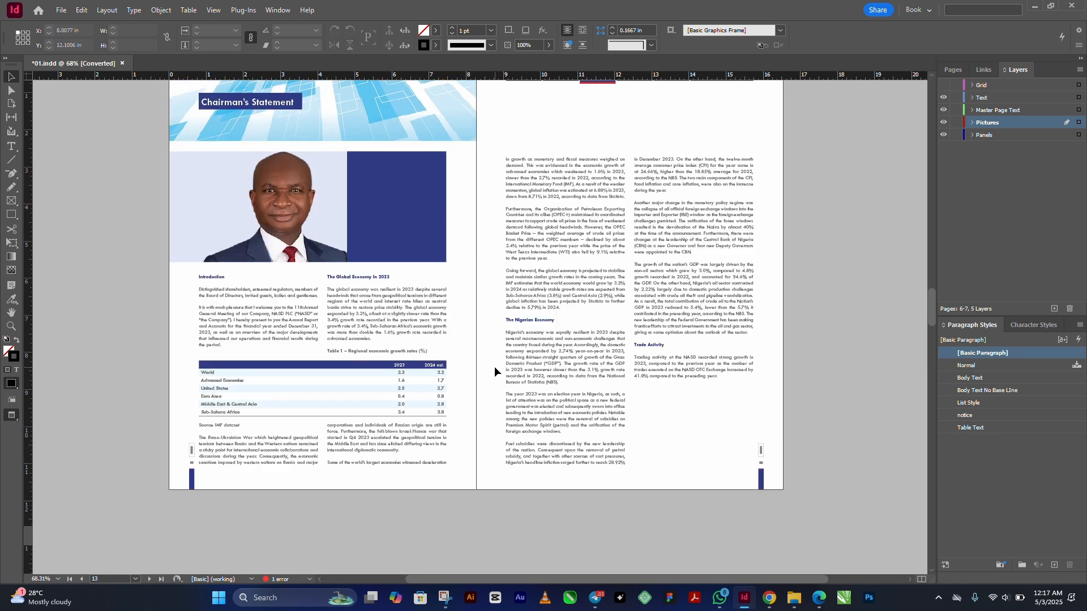
pyautogui.scroll(-2, 495, 371)
pyautogui.scroll(-8, 494, 371)
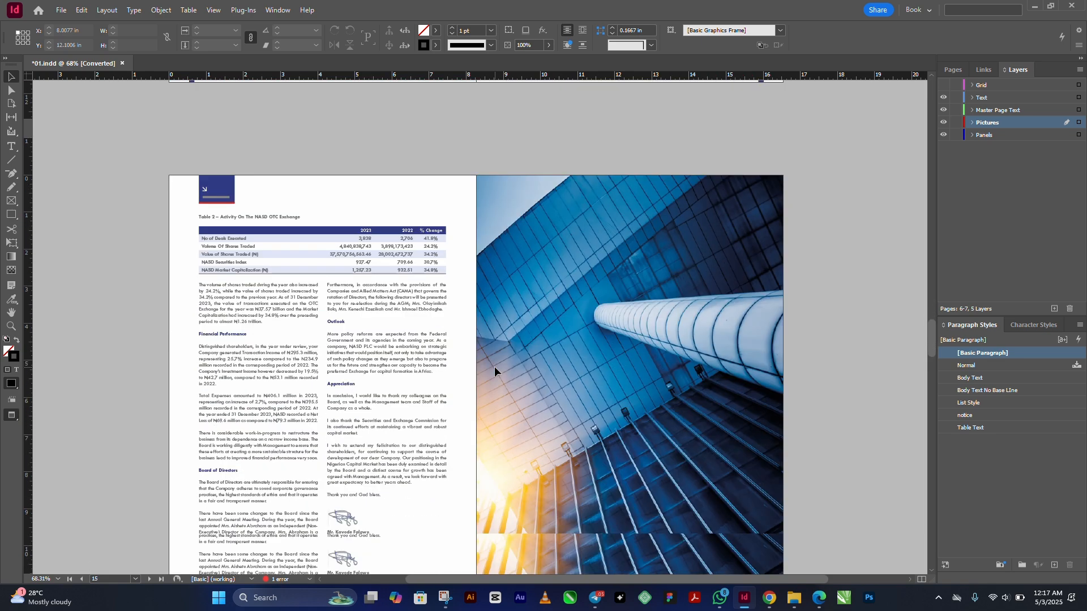
pyautogui.scroll(2, 494, 371)
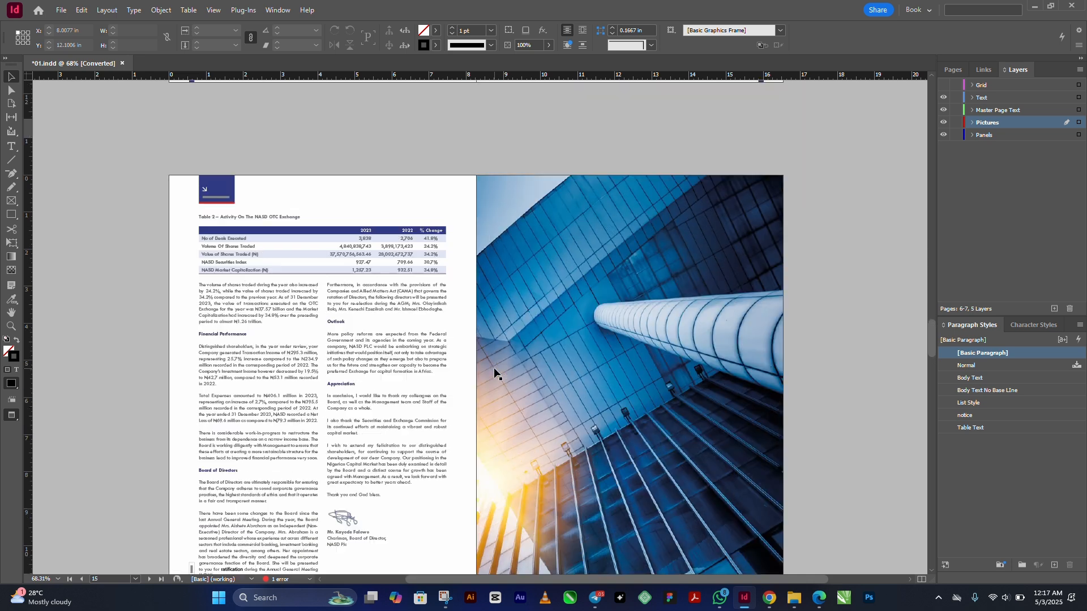
pyautogui.scroll(-2, 494, 371)
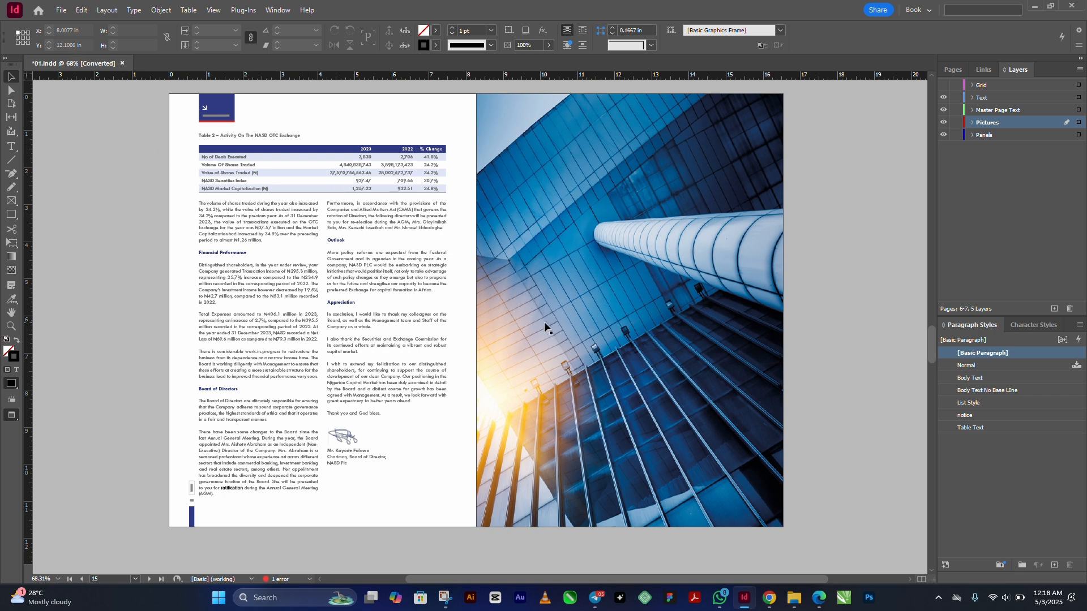
# - Create a new one-page portrait document of 51p0 by 66p0 with facing pages and 3p0 margins
pyautogui.hotkey('ctrl', 'n')
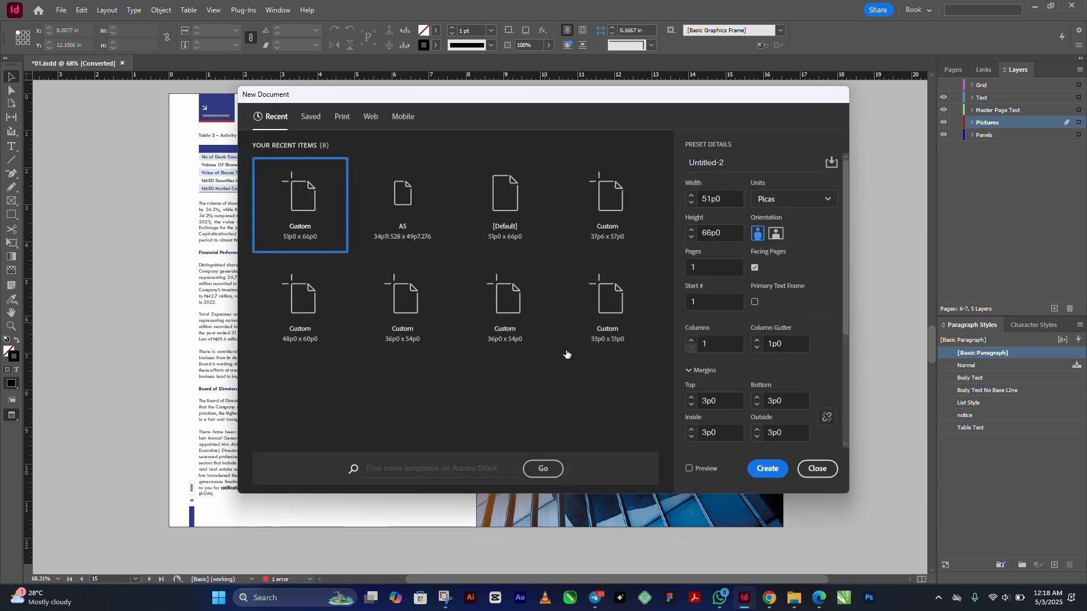
pyautogui.click(767, 469)
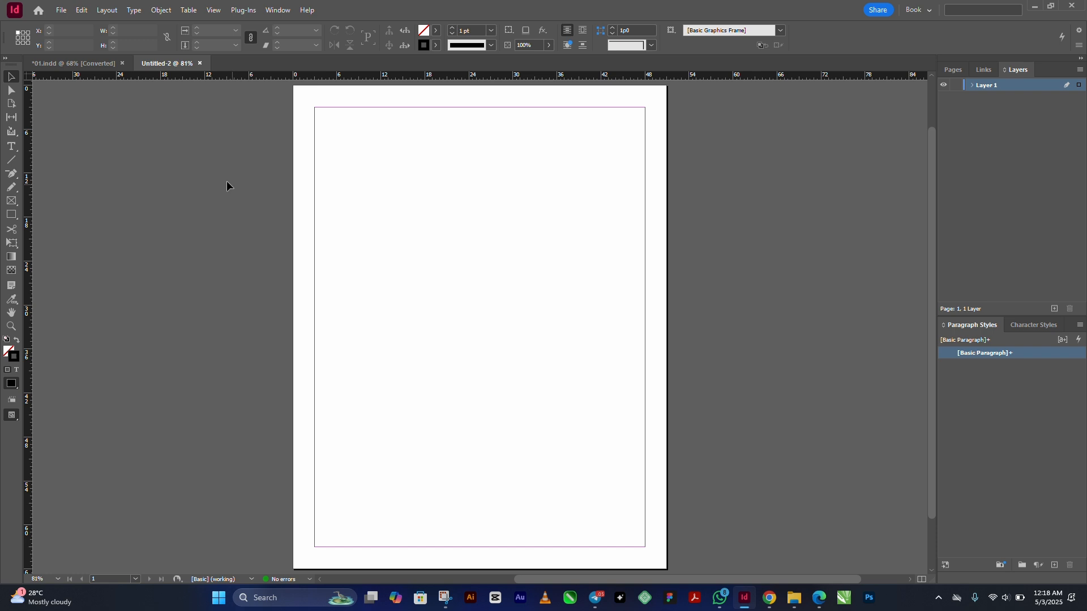
# - Start creating guides fitted to the page with the preview enabled, and set the number of rows to 6
pyautogui.click(113, 13)
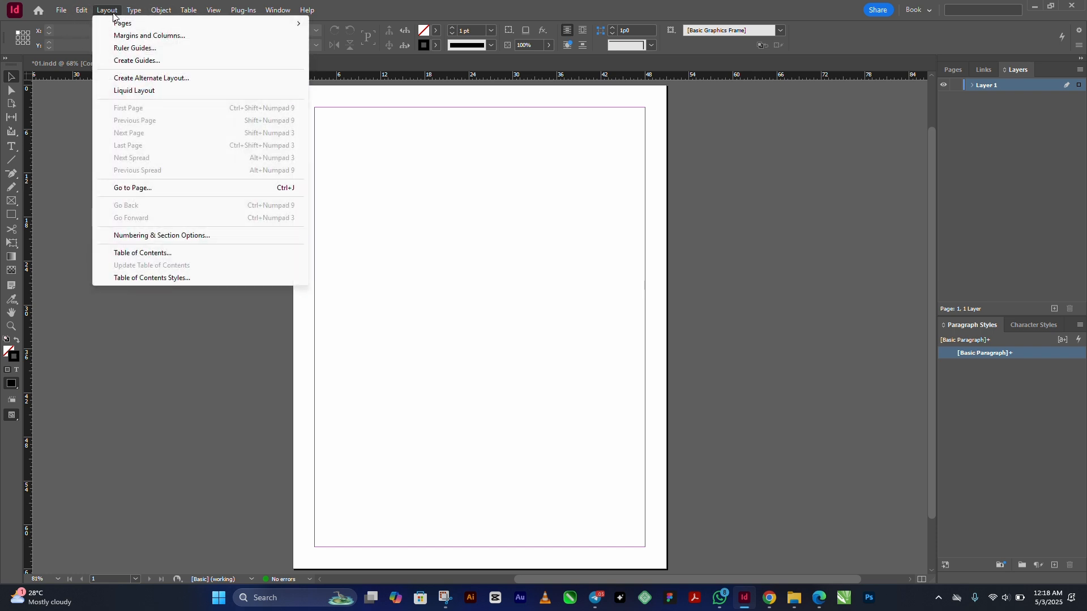
pyautogui.click(121, 61)
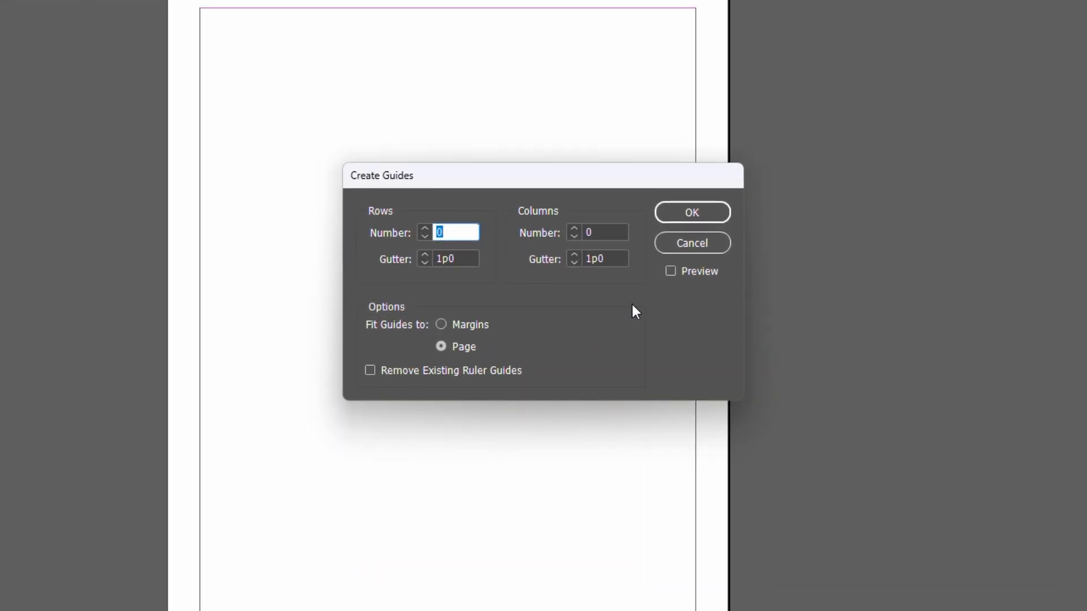
pyautogui.click(671, 271)
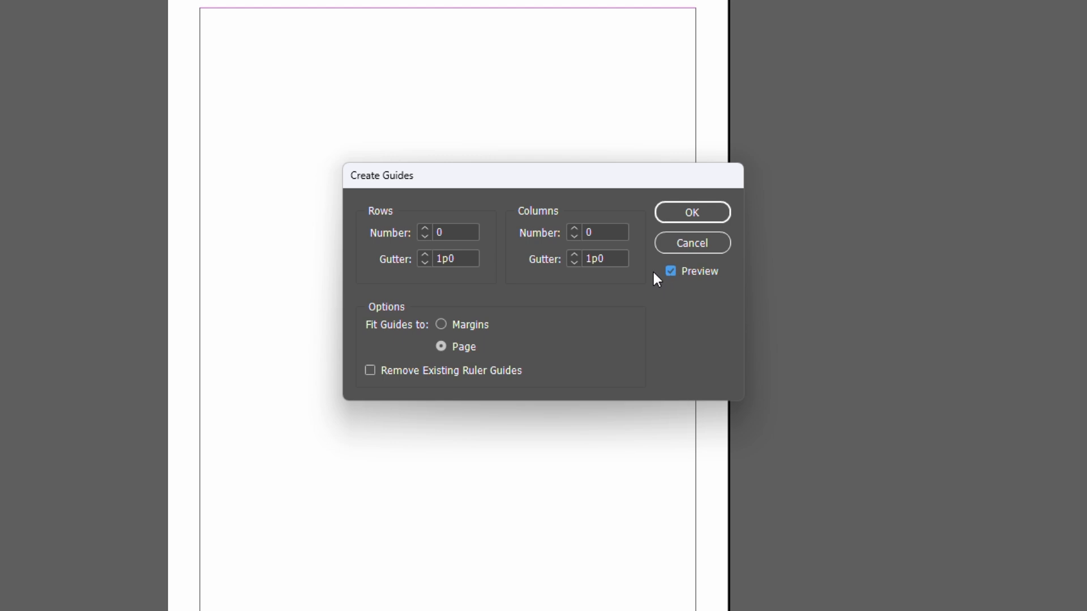
pyautogui.click(424, 228)
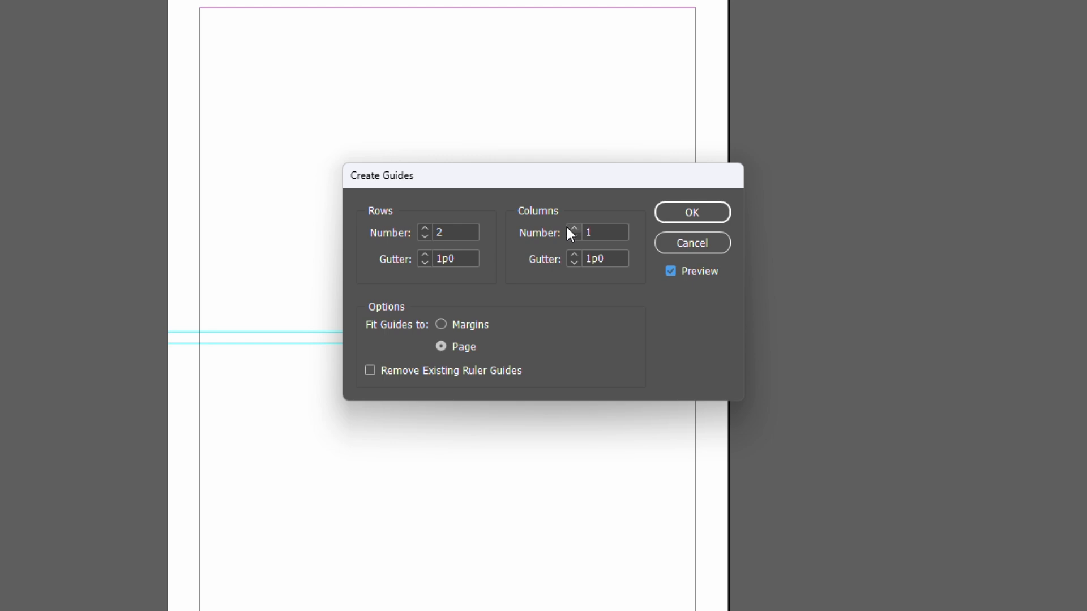
pyautogui.doubleClick(440, 233)
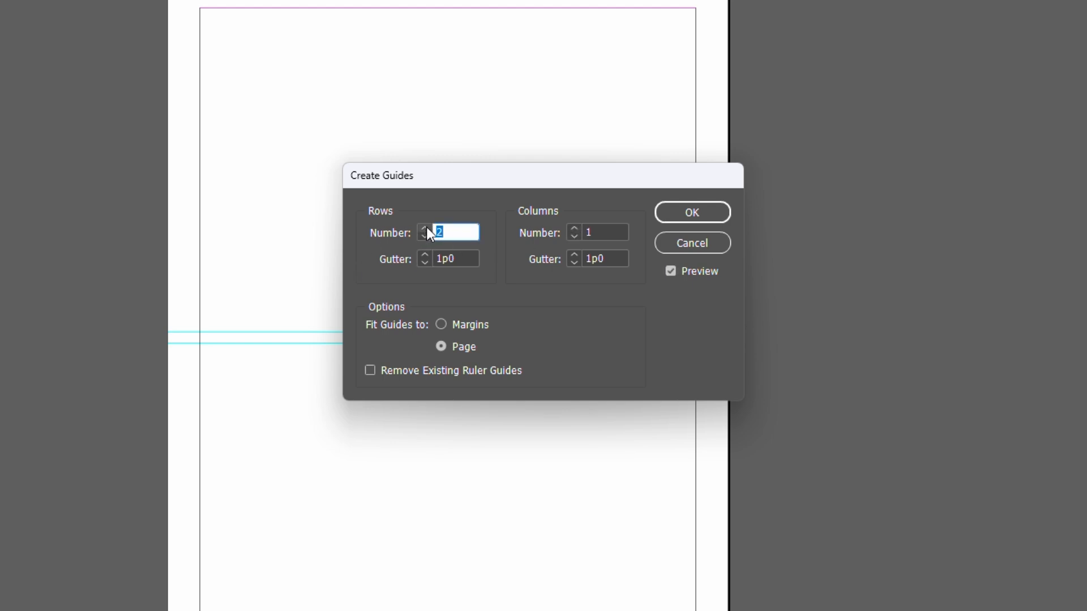
pyautogui.click(424, 228)
pyautogui.click(425, 228)
pyautogui.click(424, 227)
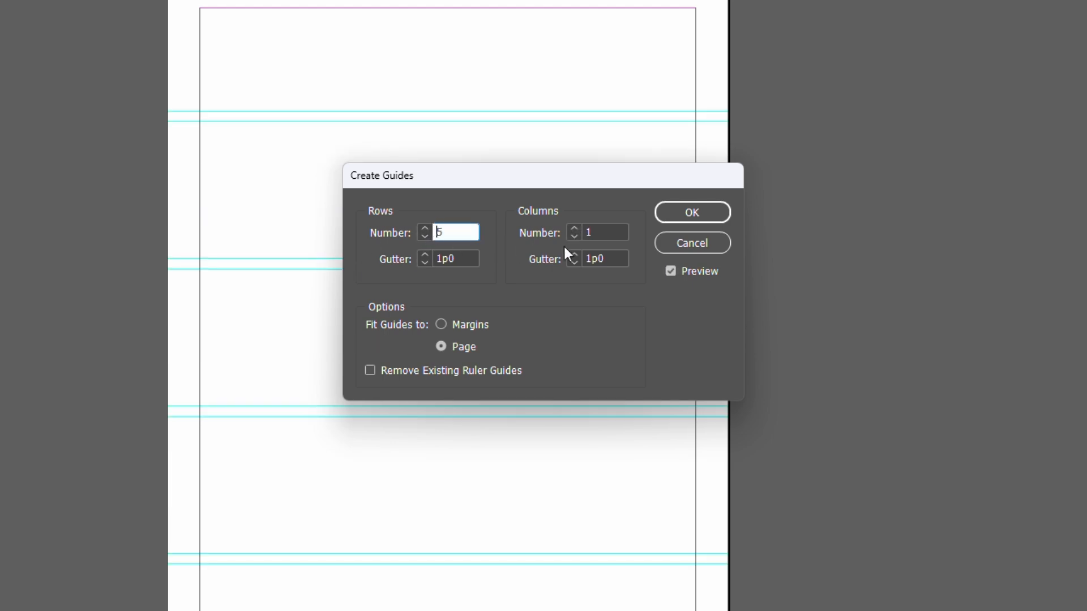
pyautogui.click(425, 228)
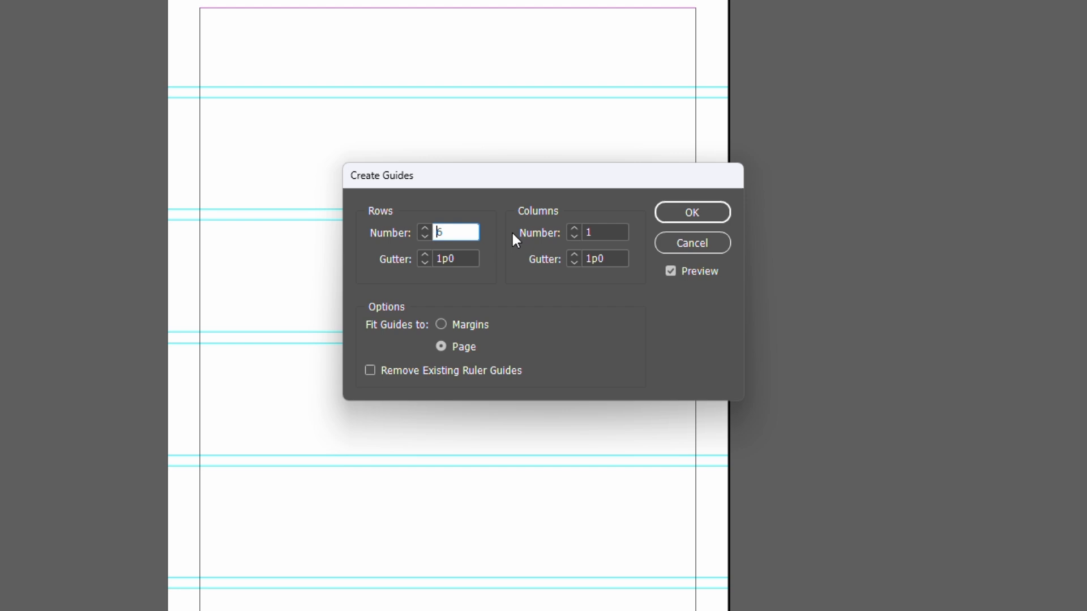
# - Set the number of guide columns to 8 with a 1p0 gutter and create the guides on the page
pyautogui.click(574, 228)
pyautogui.click(574, 228)
pyautogui.click(576, 228)
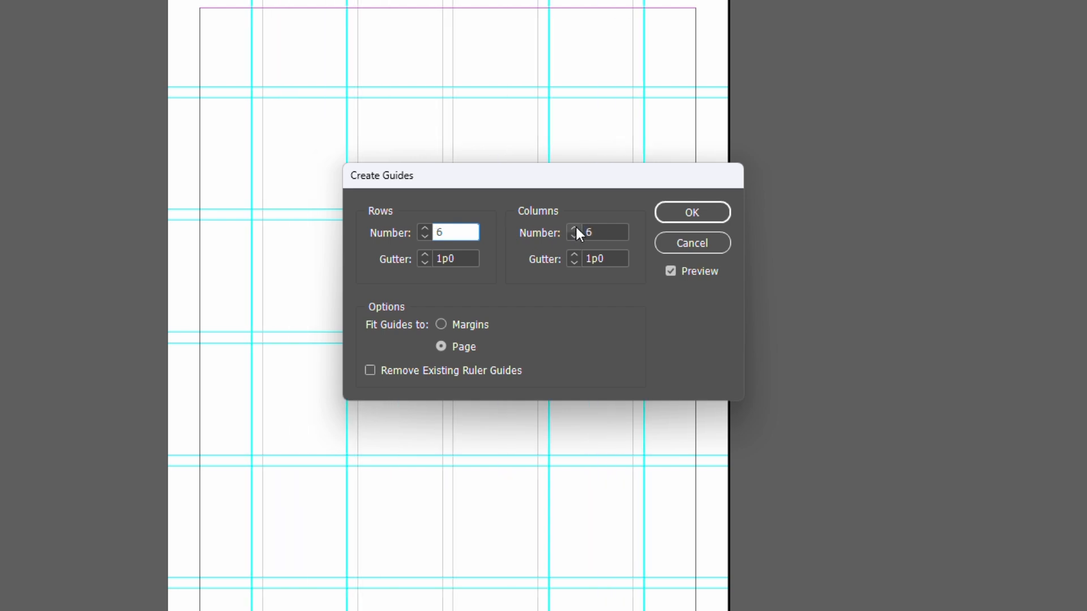
pyautogui.click(575, 229)
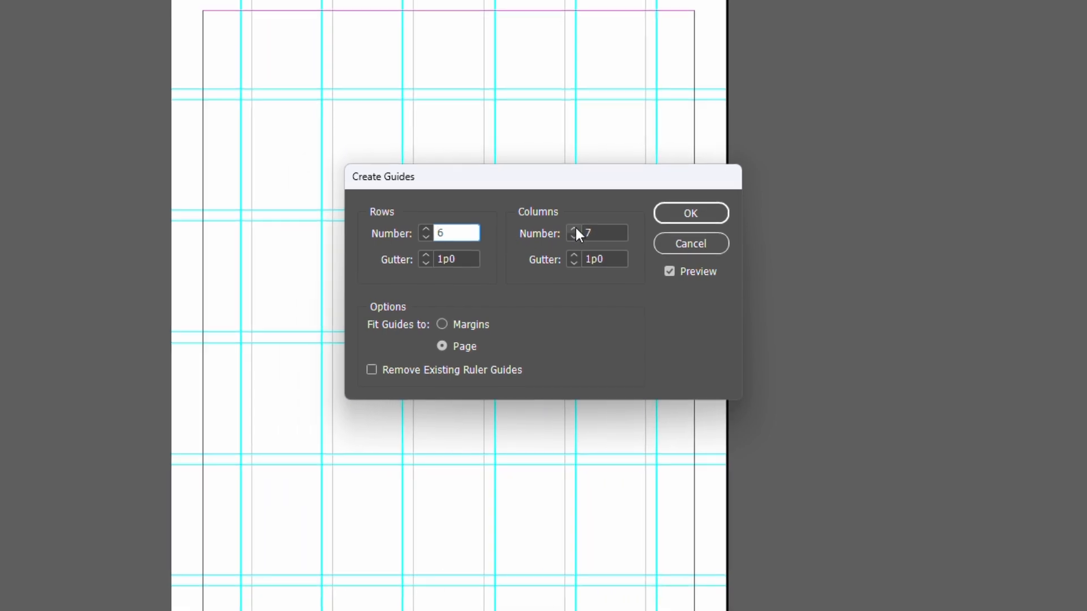
pyautogui.click(575, 229)
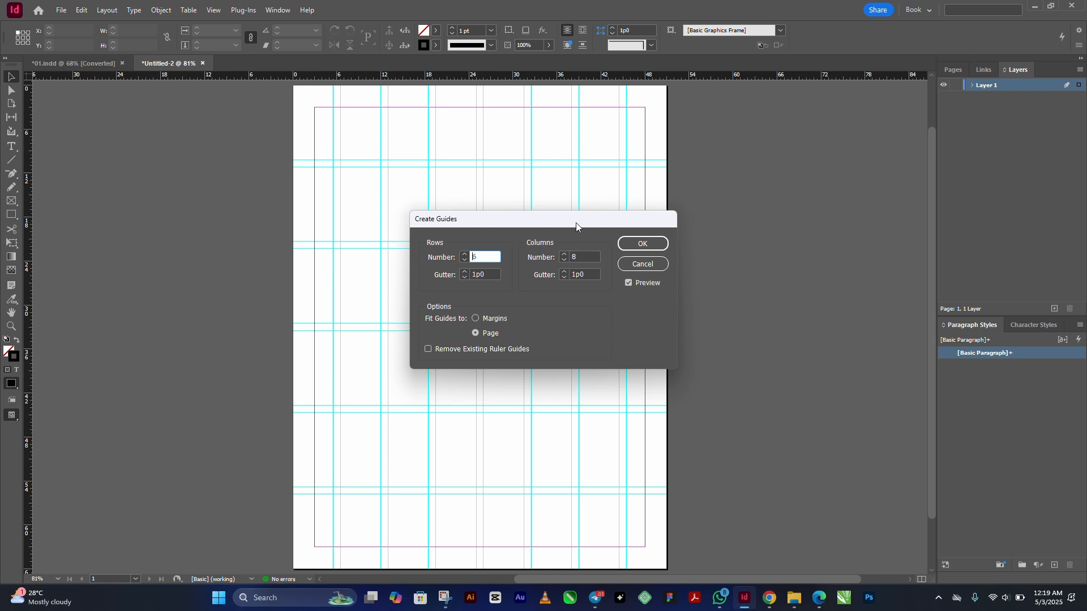
pyautogui.moveTo(576, 223); pyautogui.dragTo(700, 268)
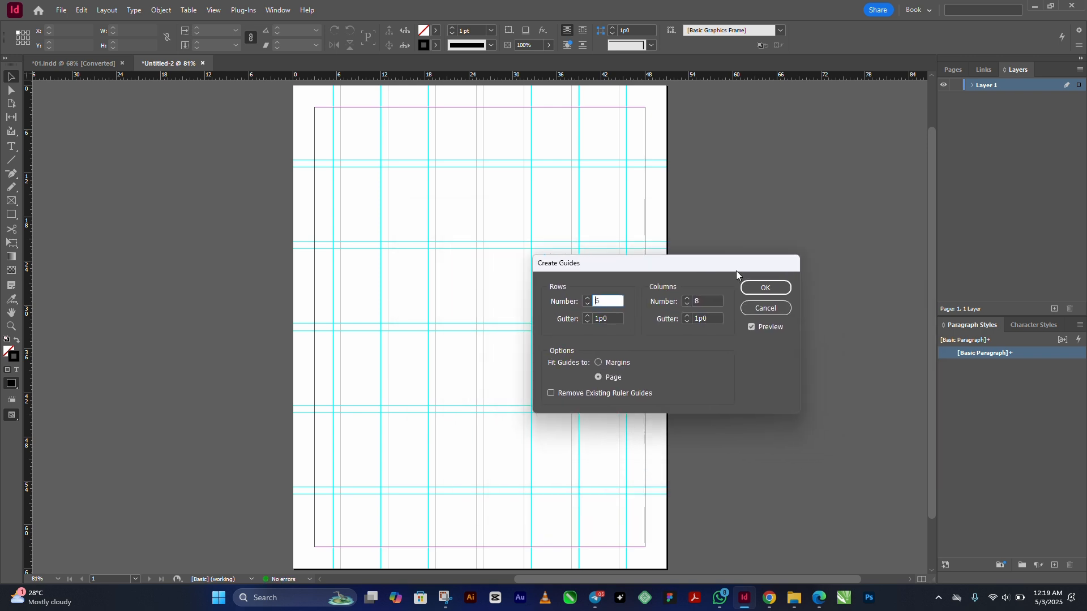
pyautogui.click(778, 288)
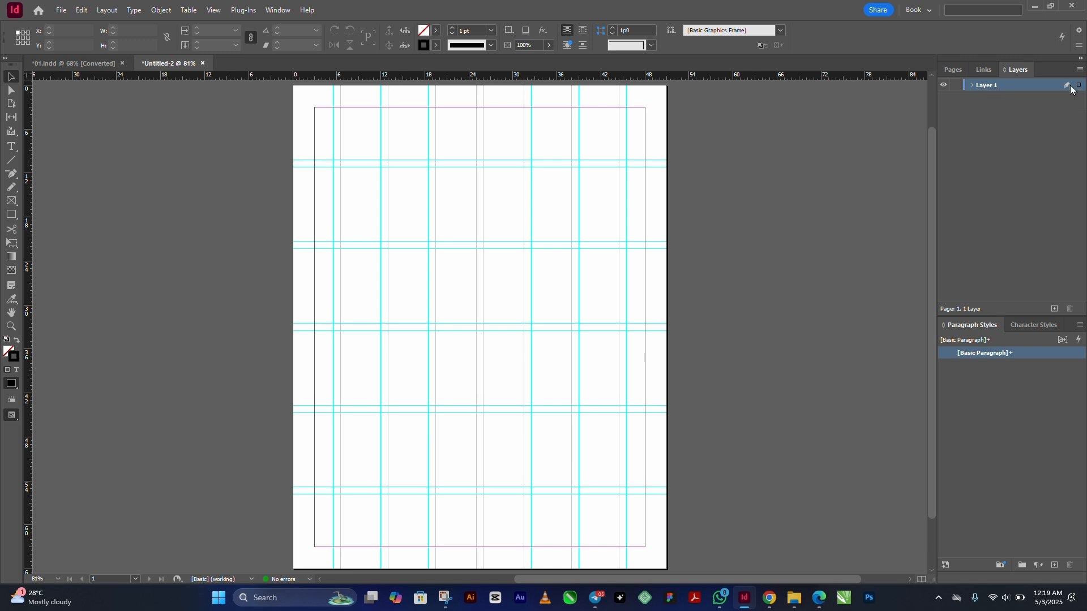
# - Detach the Layers panel, select all the guides on Layer 1 and rename the layer as Grid System, keeping its Light Blue colour
pyautogui.moveTo(1012, 70); pyautogui.dragTo(428, 213)
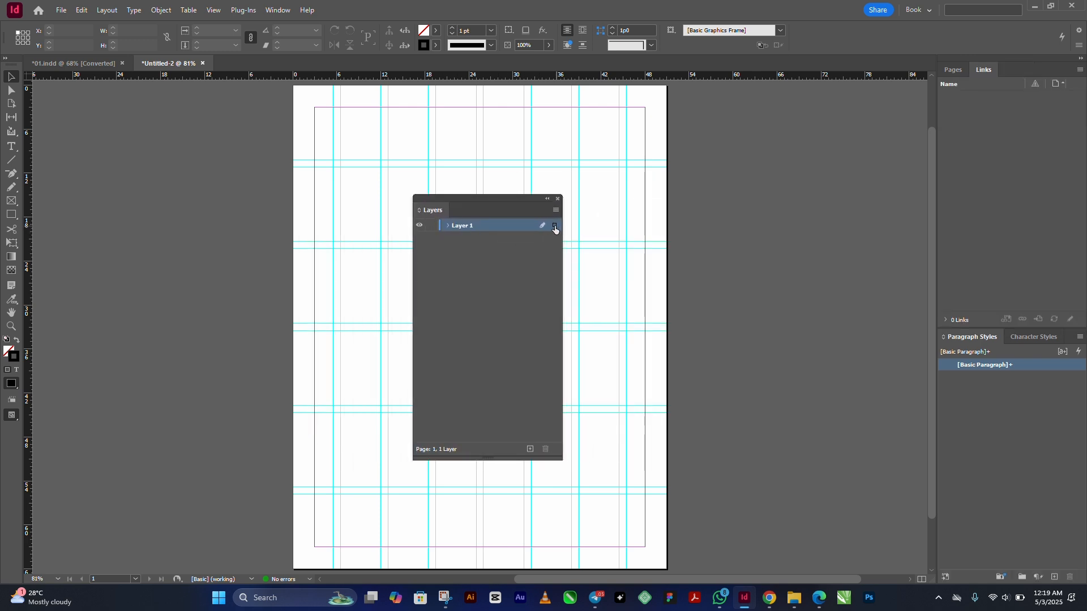
pyautogui.click(553, 225)
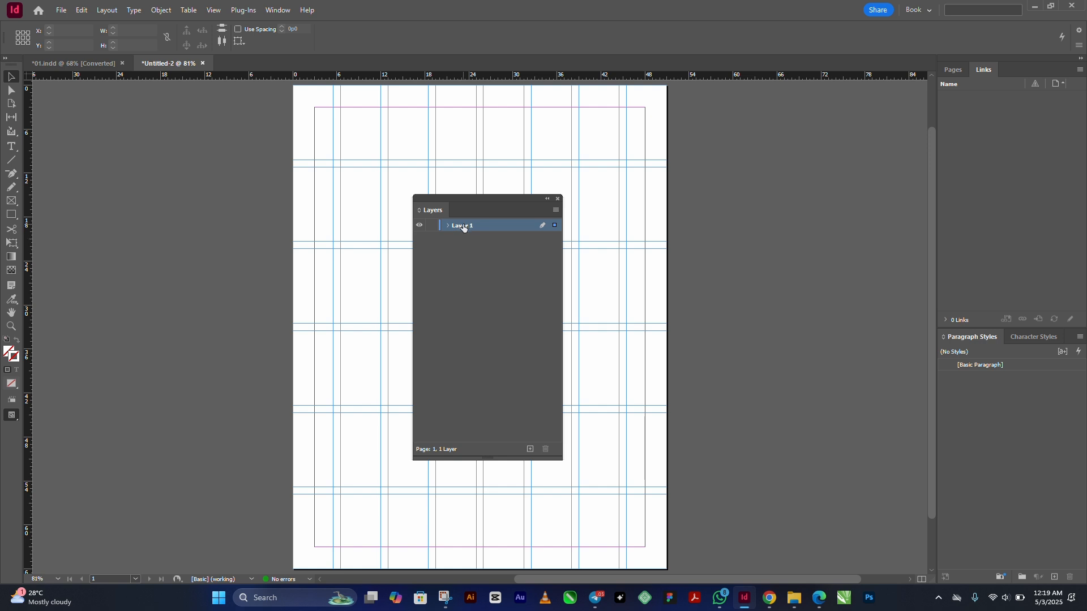
pyautogui.rightClick(463, 228)
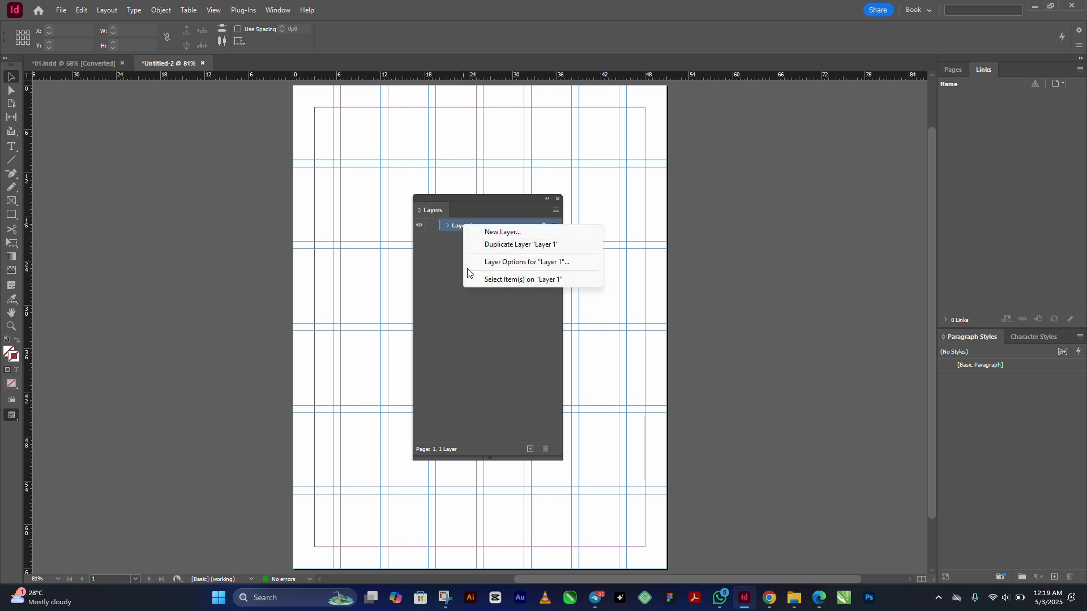
pyautogui.click(498, 262)
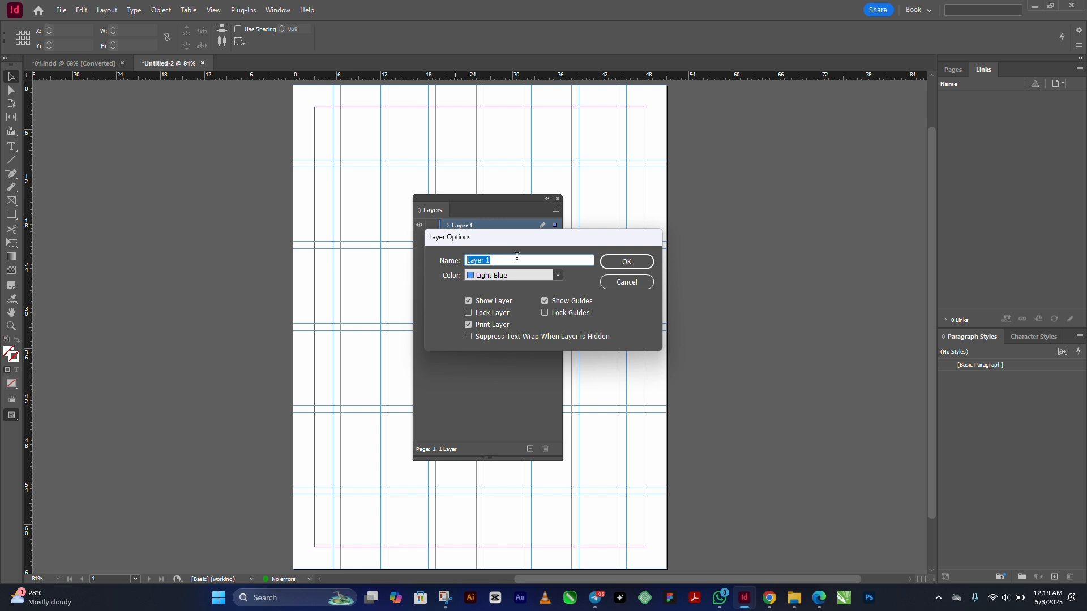
pyautogui.write('Grid System')
pyautogui.click(524, 275)
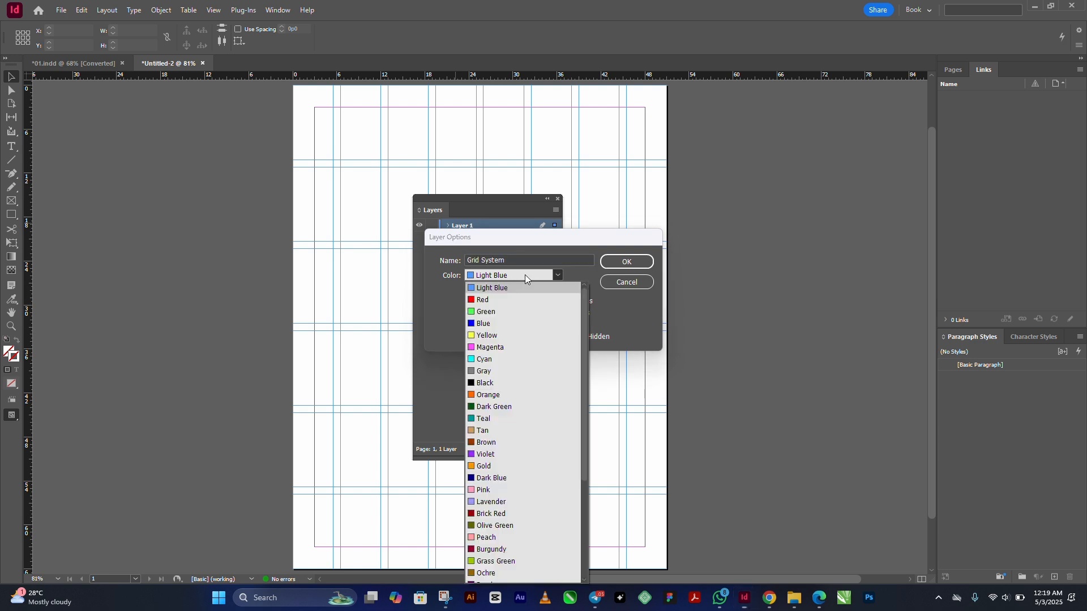
pyautogui.click(441, 302)
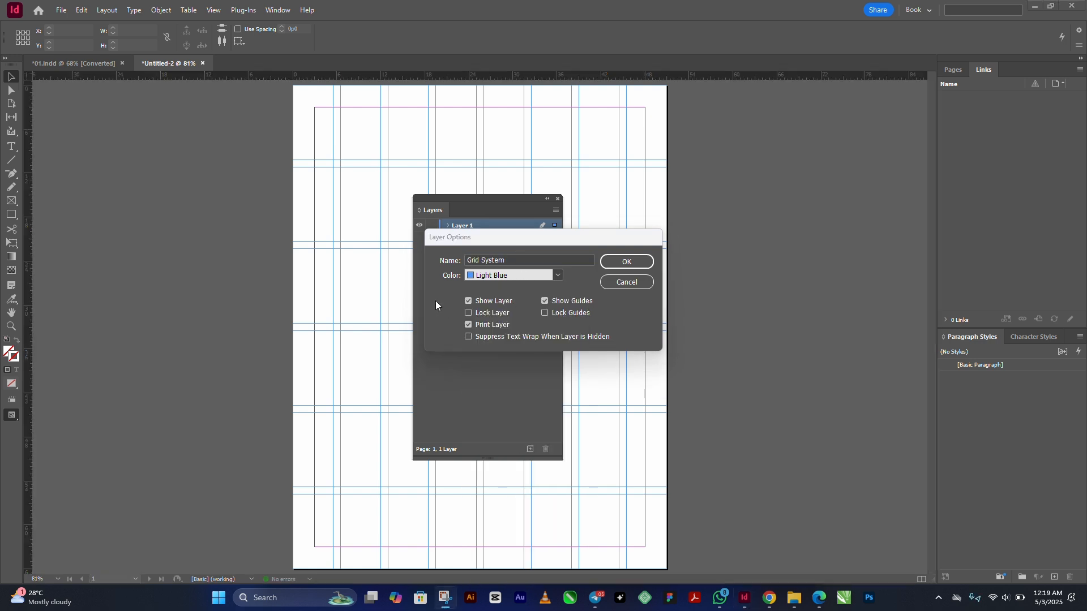
pyautogui.click(627, 262)
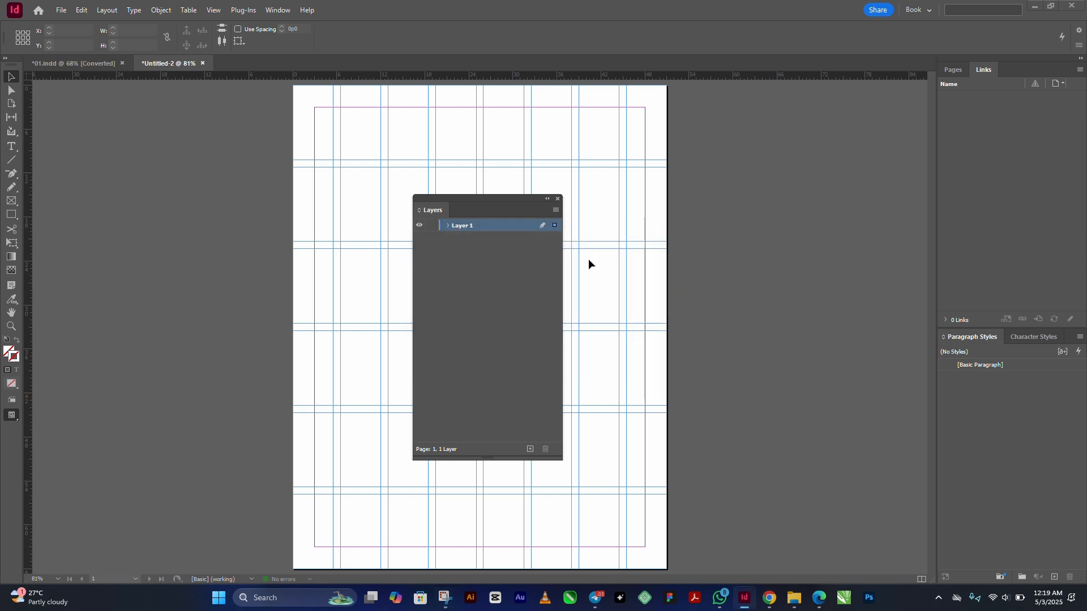
# - Hide and show the Grid System layer to check that it controls the guides
pyautogui.click(419, 226)
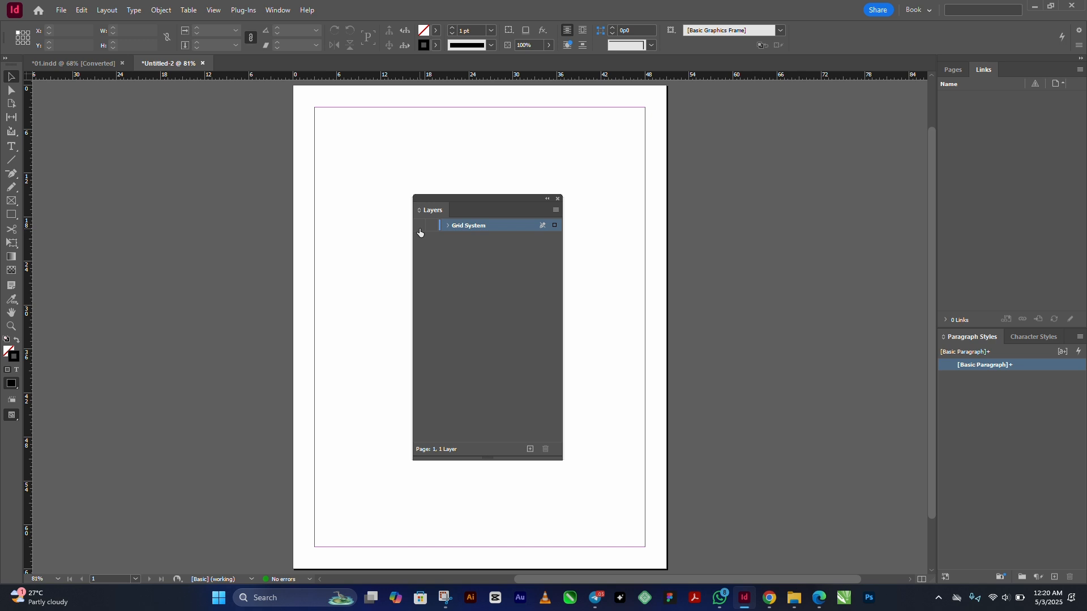
pyautogui.click(419, 228)
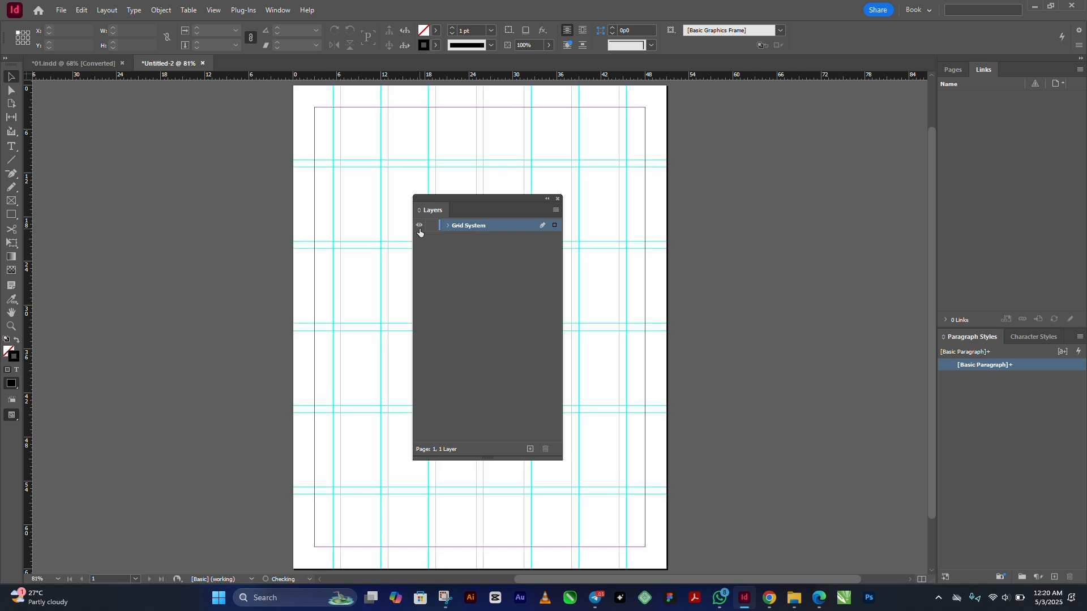
pyautogui.click(420, 227)
pyautogui.click(420, 227)
# - Draw two rectangular placeholder frames along the guides: one 35p0 by 21p4, and one about 12p0 by 14p11 below it
pyautogui.moveTo(497, 206); pyautogui.dragTo(784, 187)
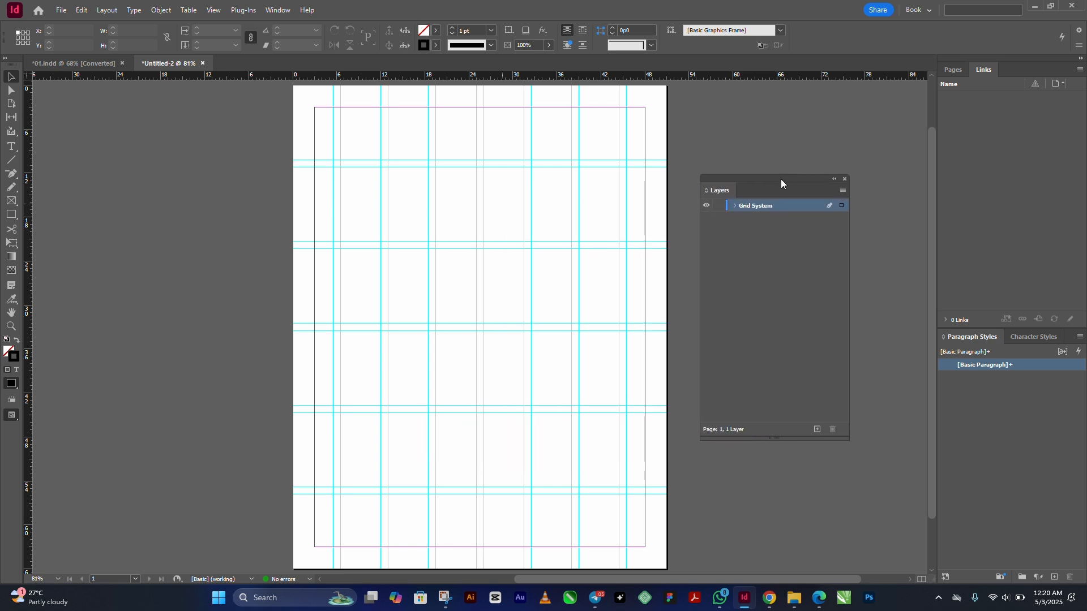
pyautogui.click(12, 201)
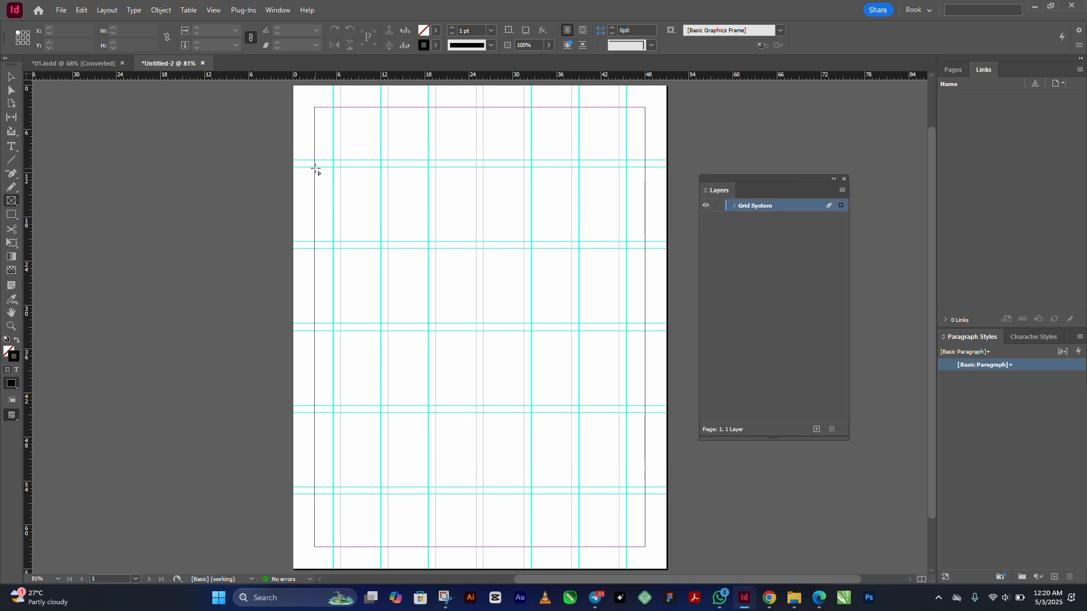
pyautogui.moveTo(315, 167); pyautogui.dragTo(572, 324)
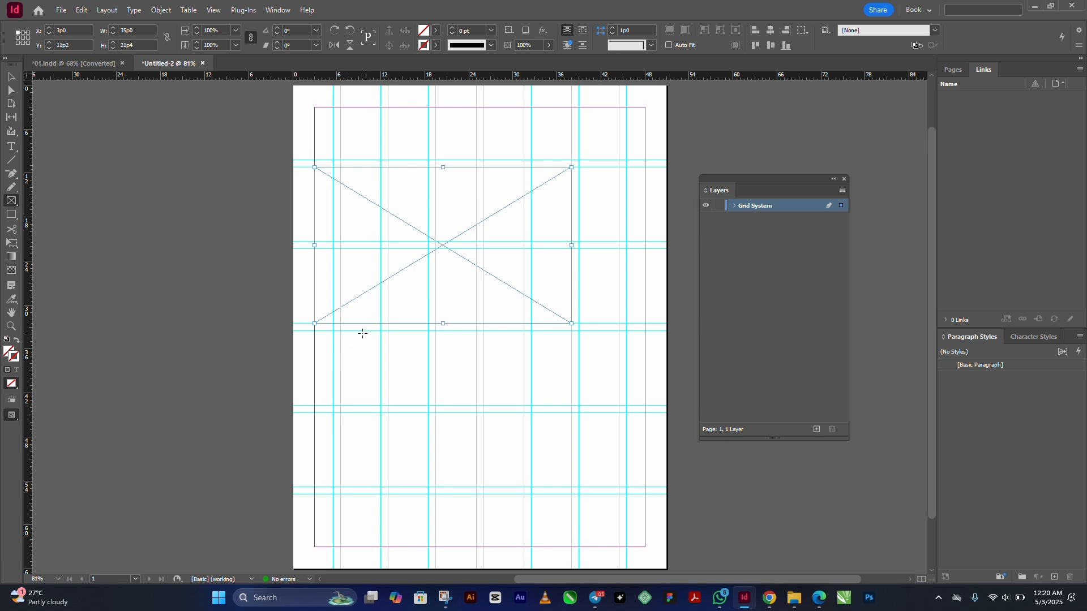
pyautogui.moveTo(341, 331); pyautogui.dragTo(429, 441)
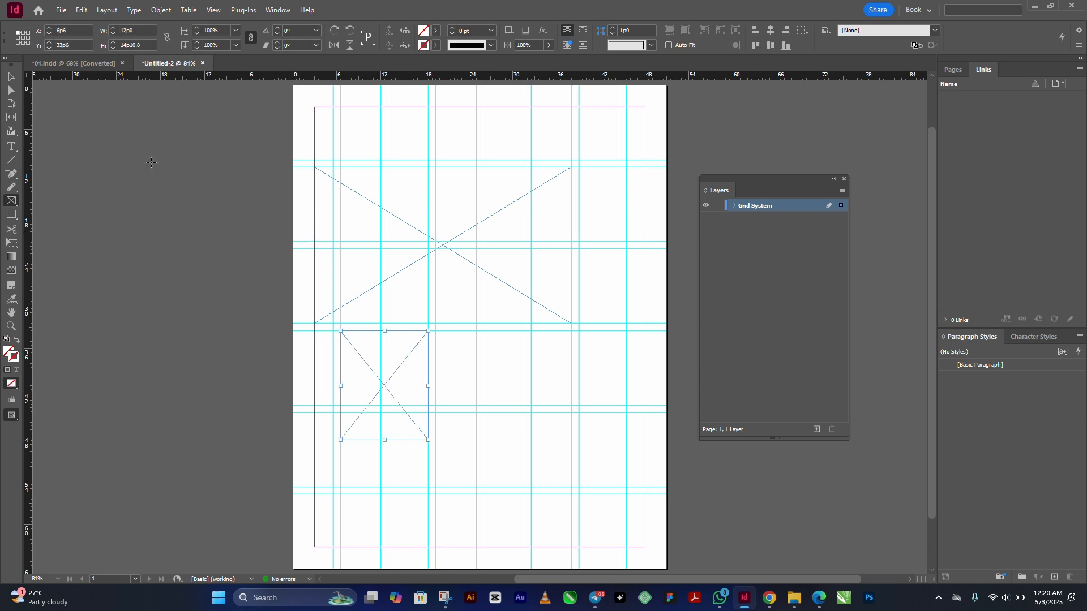
# - Toggle the Grid System layer's visibility to examine how it affects the two placeholder frames and the guides
pyautogui.click(11, 77)
pyautogui.click(706, 207)
pyautogui.click(706, 207)
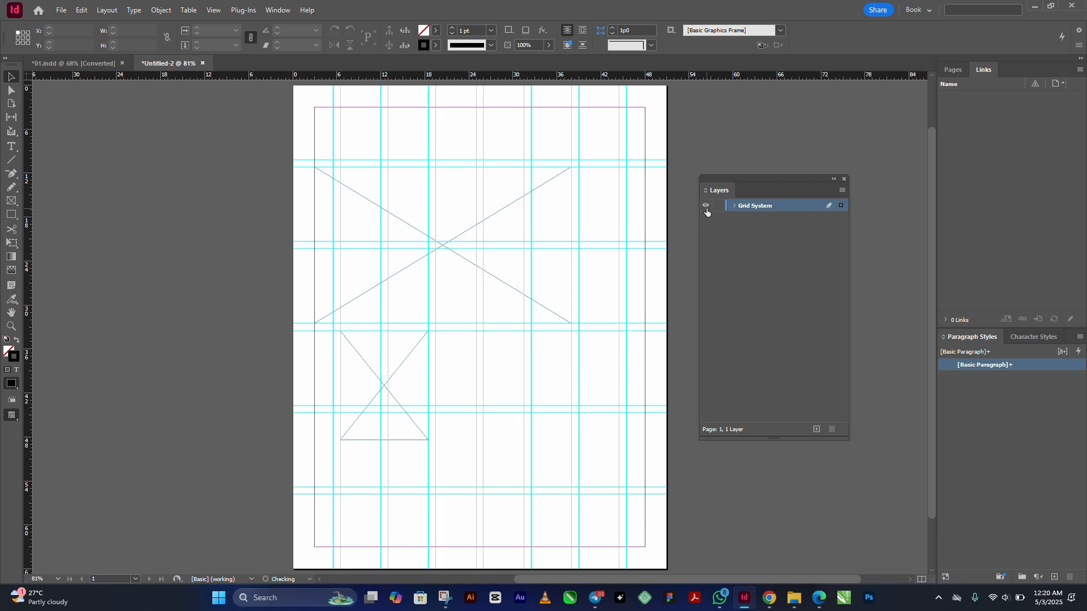
pyautogui.click(706, 207)
pyautogui.click(706, 206)
# - Select the large and small placeholder frames in turn to check which layer they belong to
pyautogui.click(468, 201)
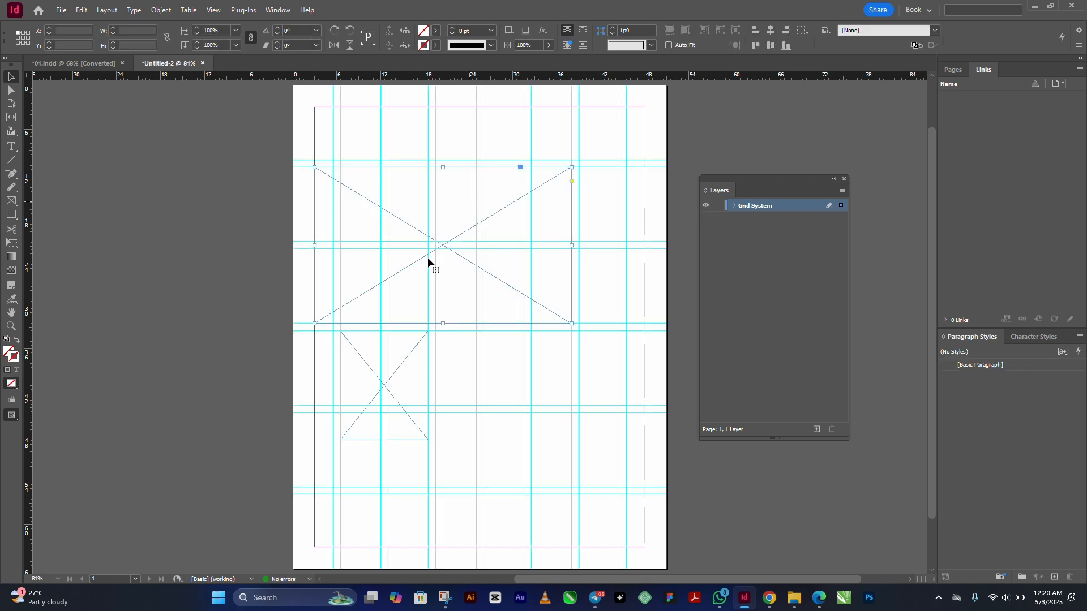
pyautogui.click(376, 376)
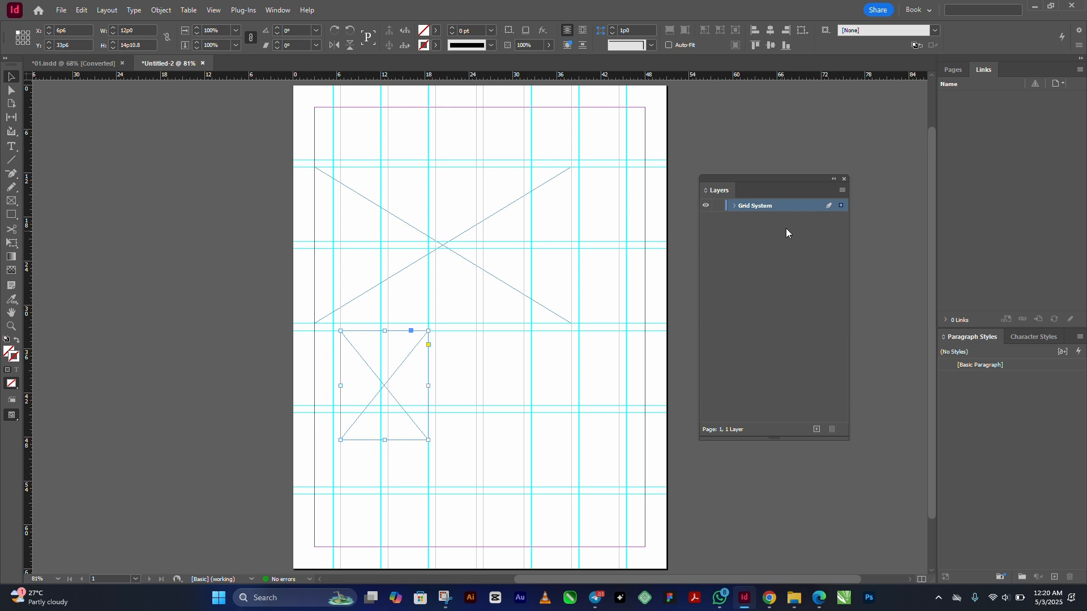
pyautogui.click(252, 295)
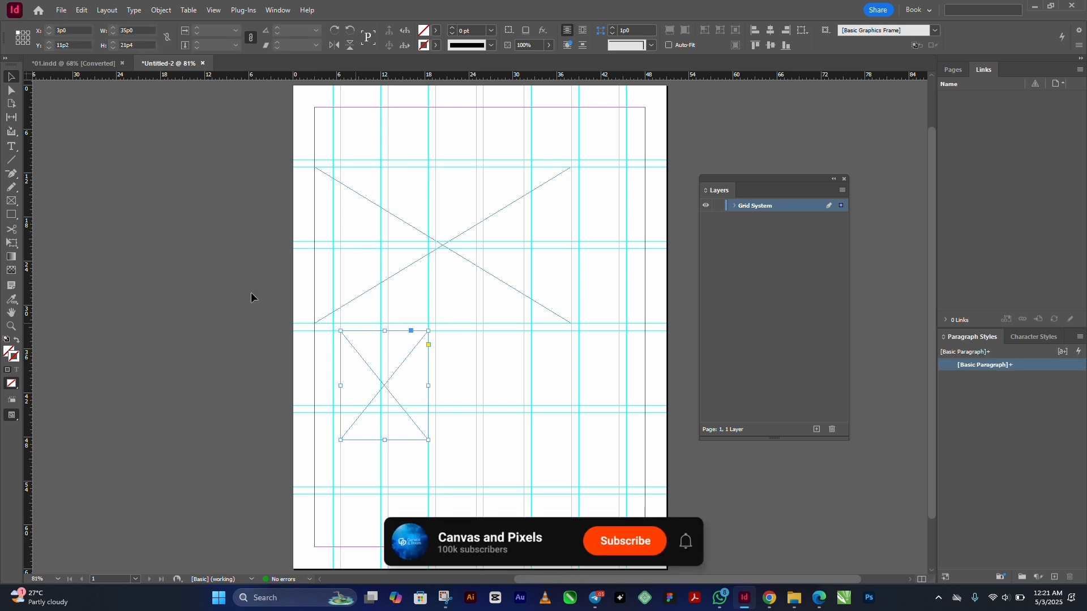
pyautogui.click(444, 267)
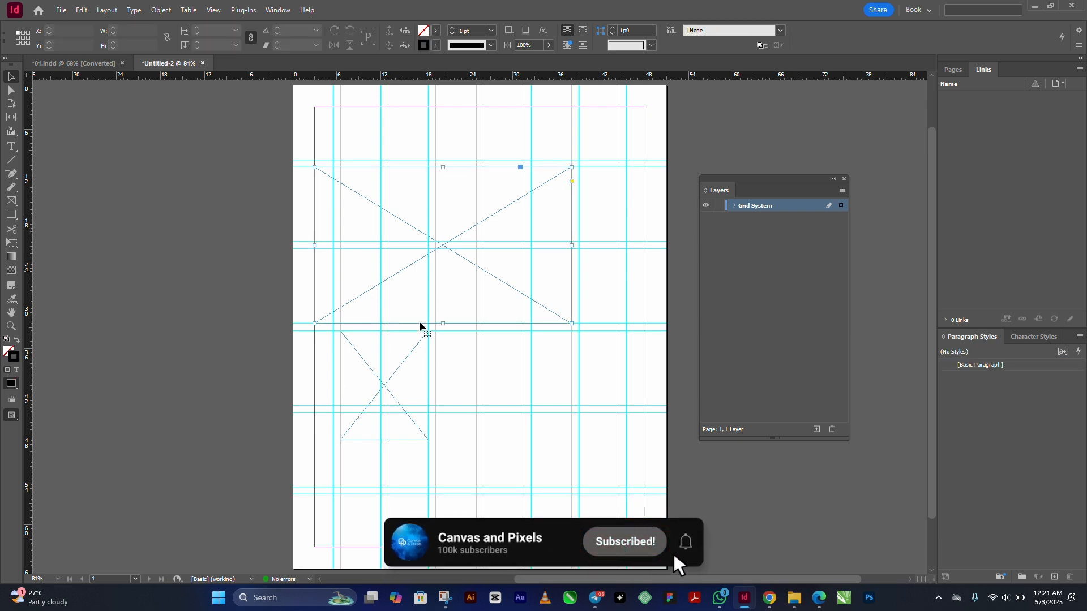
pyautogui.click(407, 363)
pyautogui.click(446, 287)
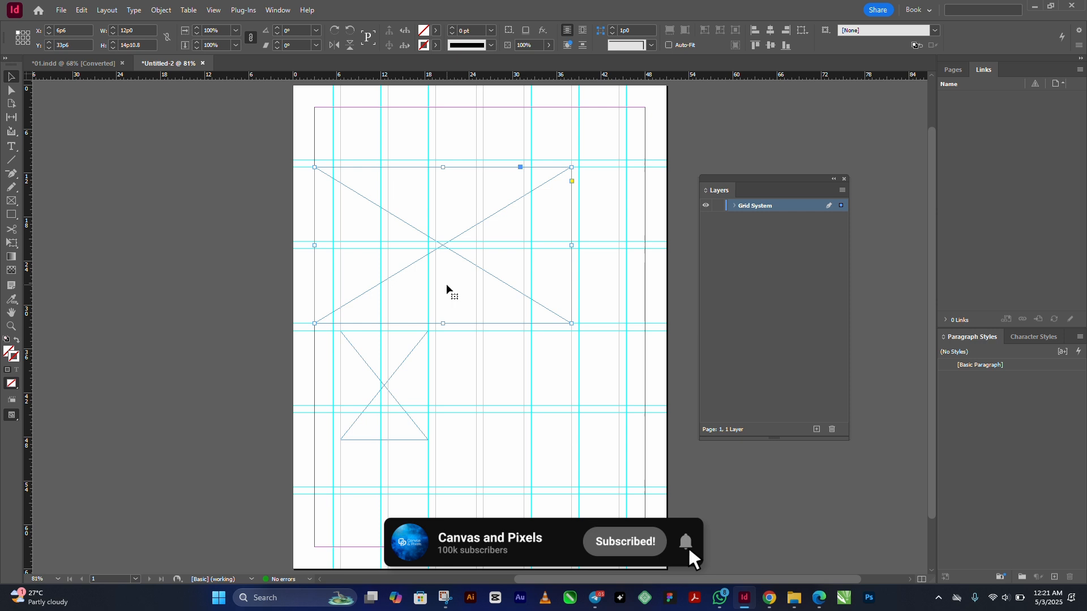
pyautogui.click(408, 367)
pyautogui.click(493, 349)
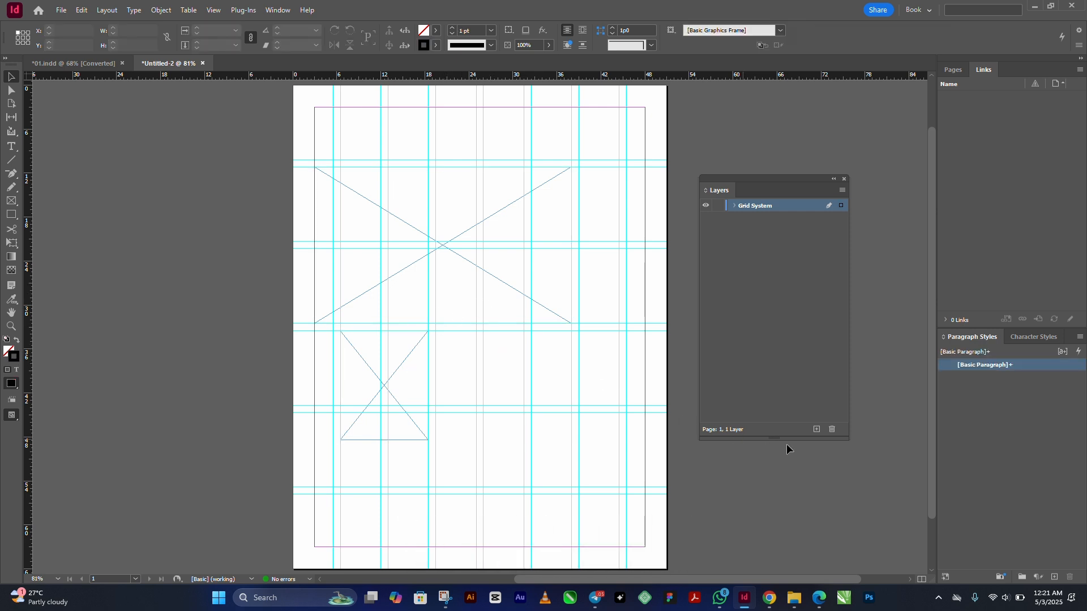
# - Add a new layer above Grid System and name it Images, keeping its Red colour
pyautogui.click(816, 429)
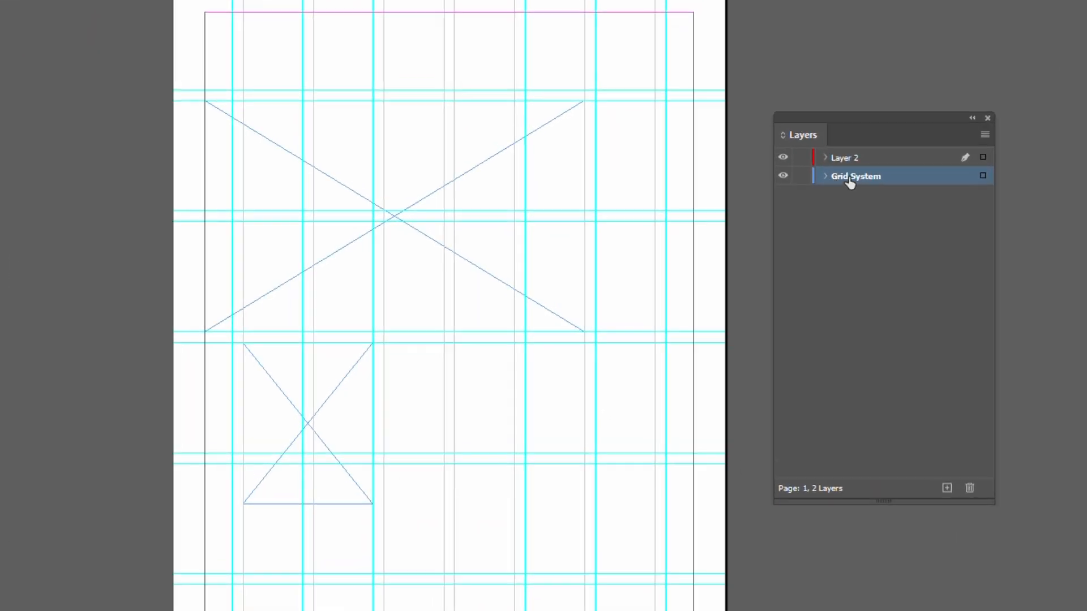
pyautogui.moveTo(890, 116); pyautogui.dragTo(509, 189)
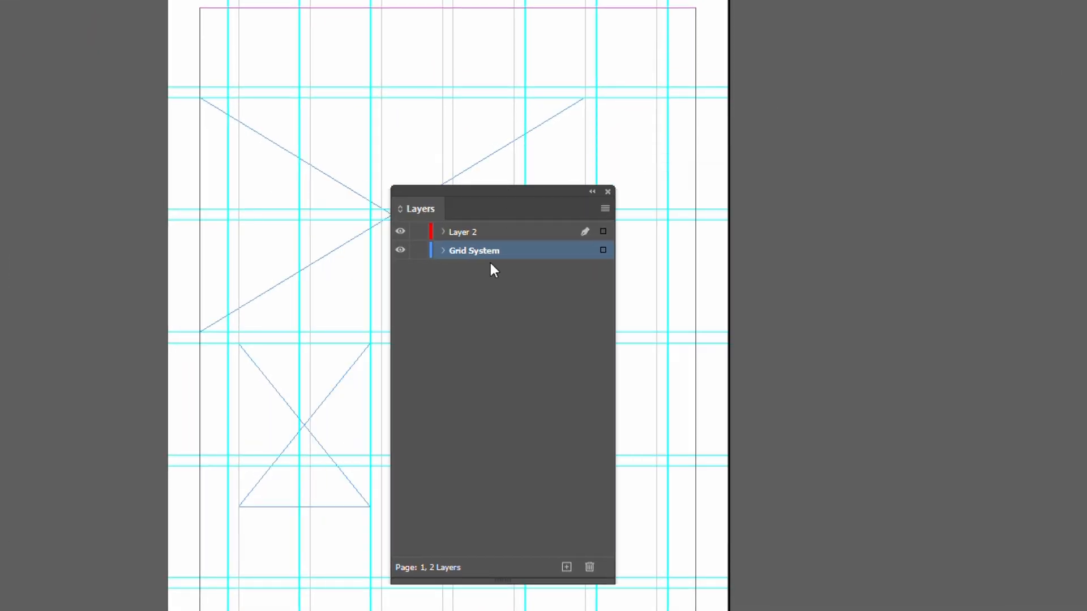
pyautogui.doubleClick(464, 232)
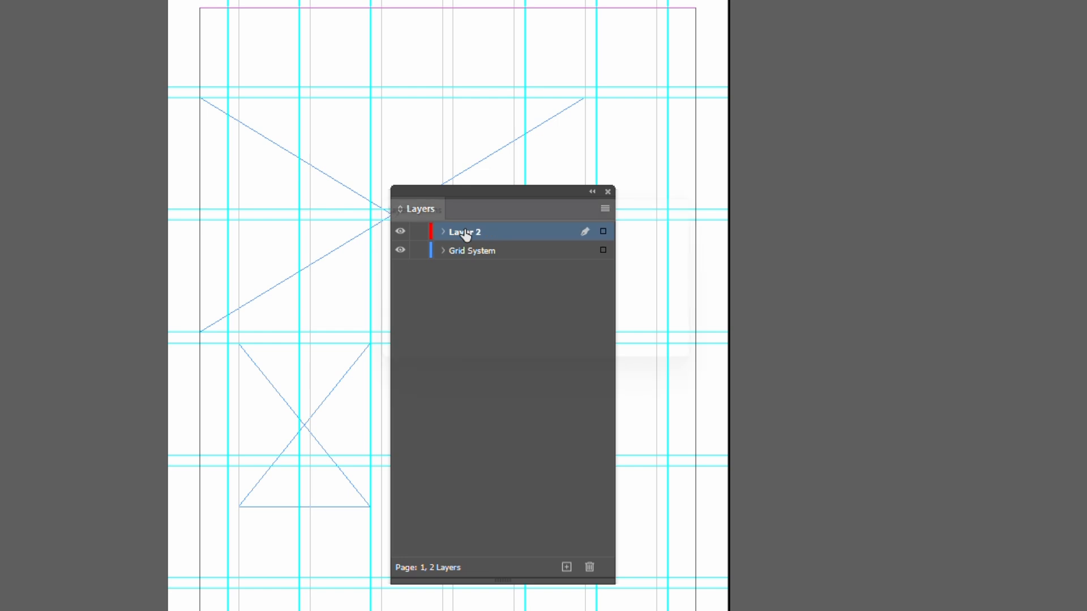
pyautogui.write('Images')
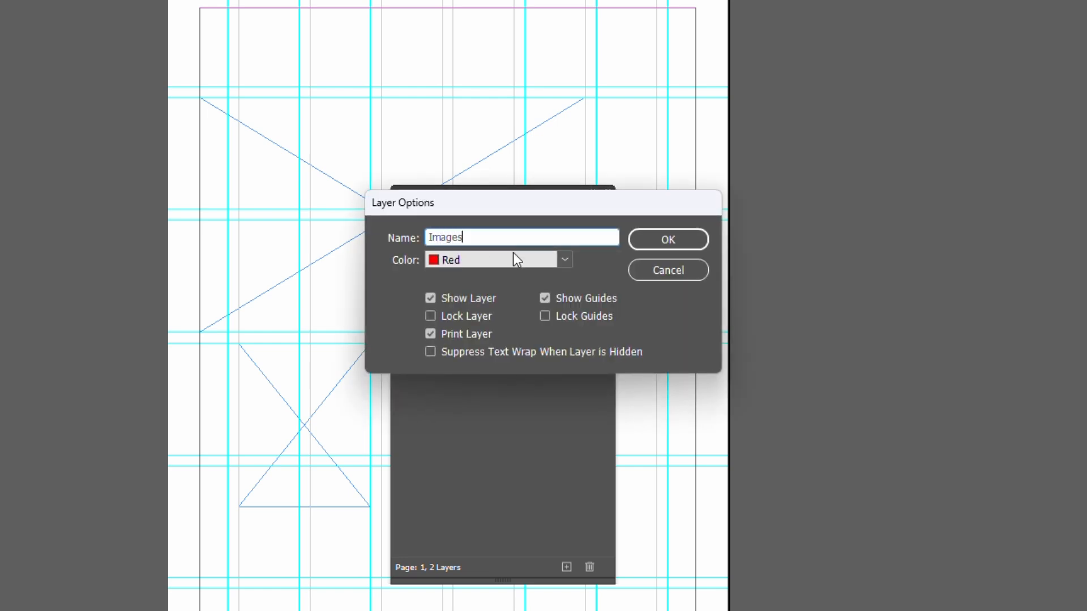
pyautogui.click(531, 260)
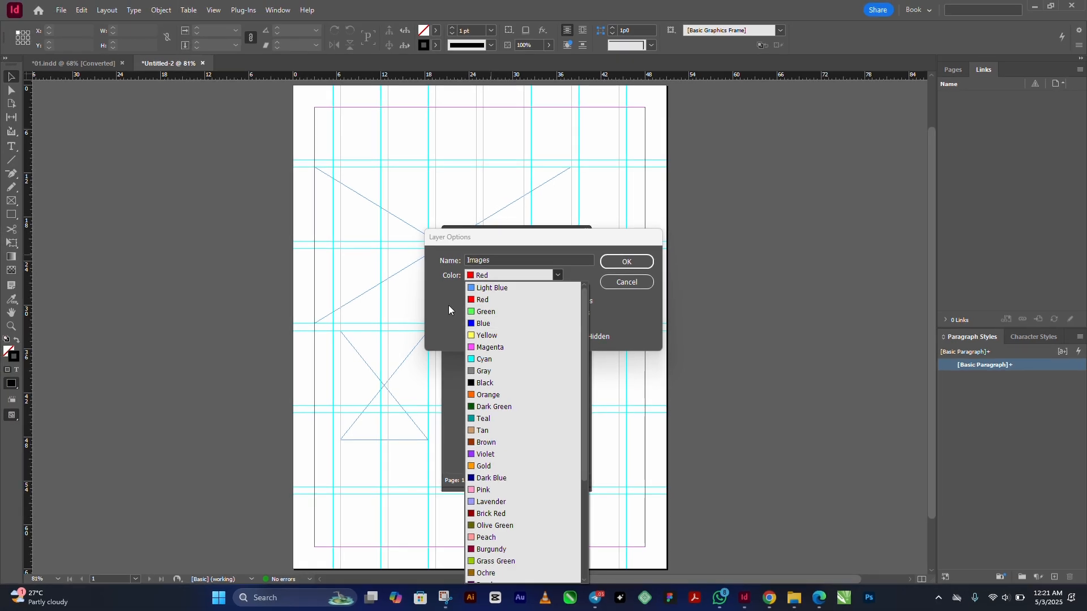
pyautogui.click(392, 288)
pyautogui.click(627, 261)
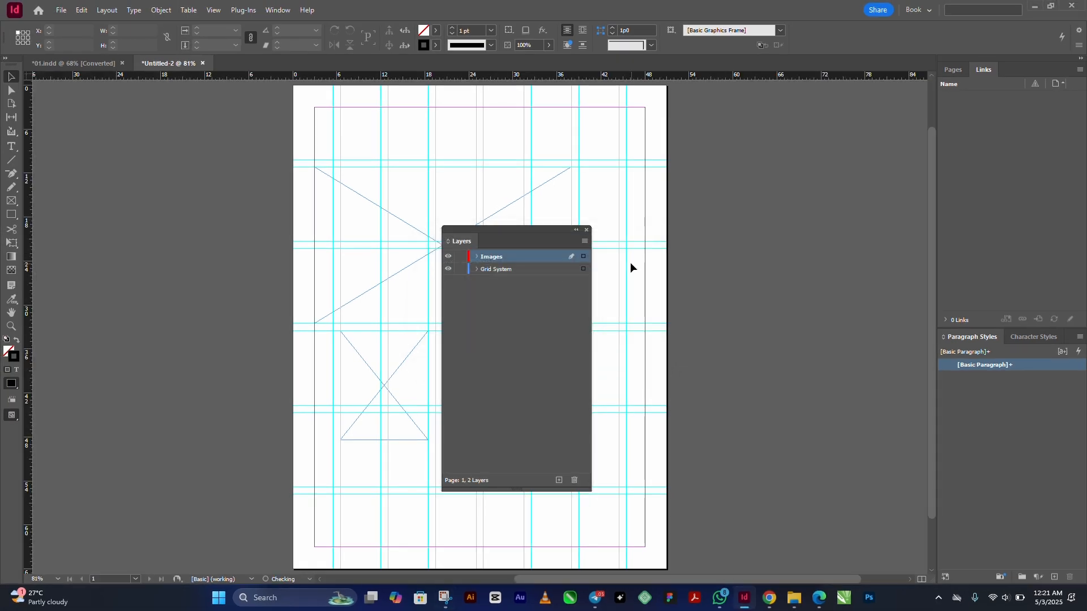
# - Hide and show the Images layer to check whether it contains any page items
pyautogui.moveTo(508, 230); pyautogui.dragTo(615, 211)
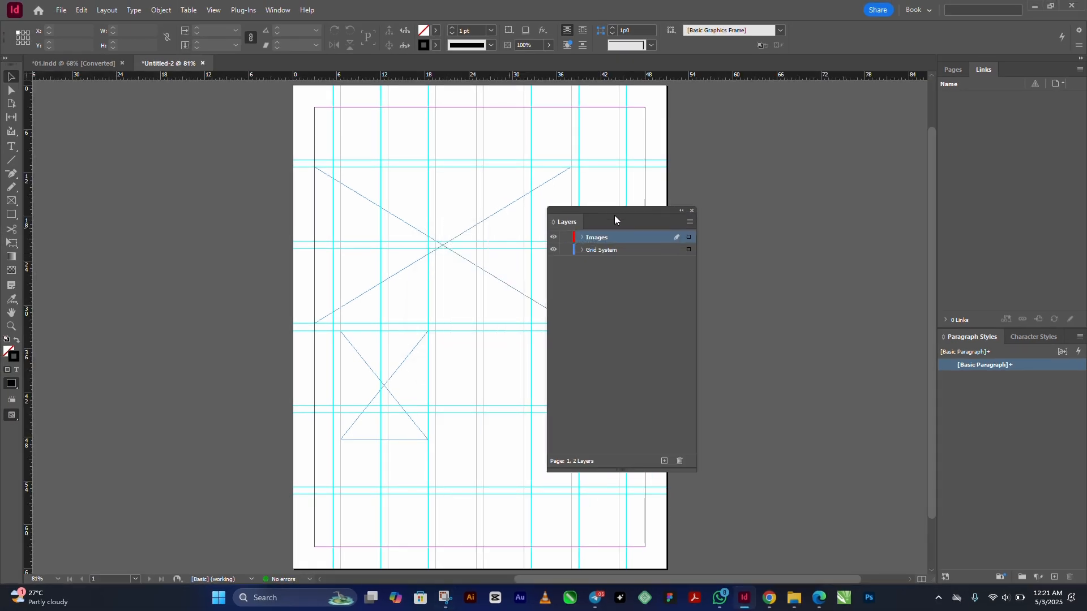
pyautogui.click(553, 237)
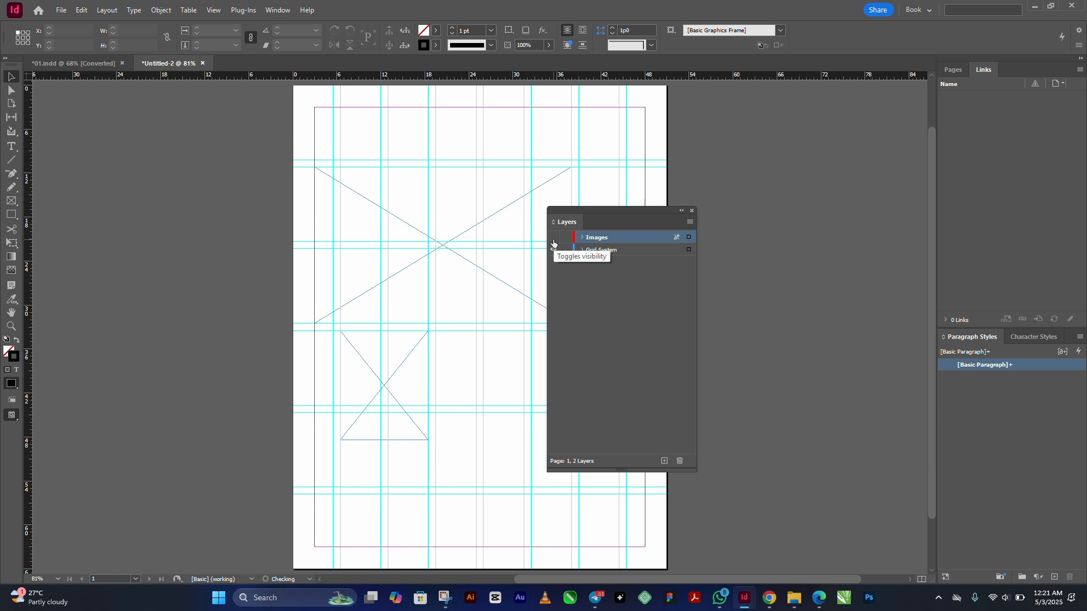
pyautogui.click(554, 239)
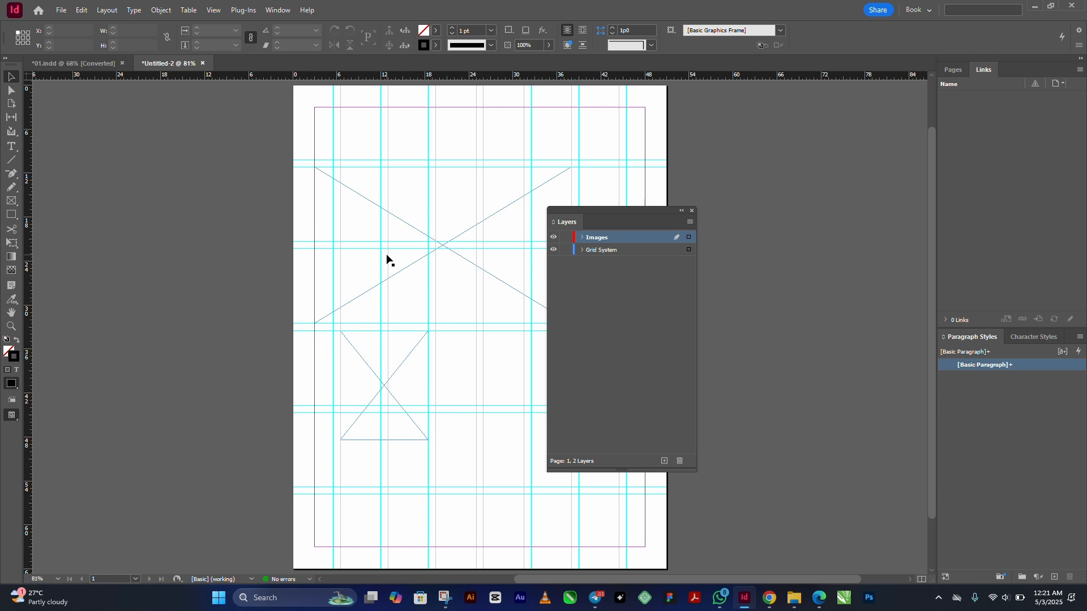
# - Move the large and the small placeholder frame from the Grid System layer to the Images layer
pyautogui.click(400, 260)
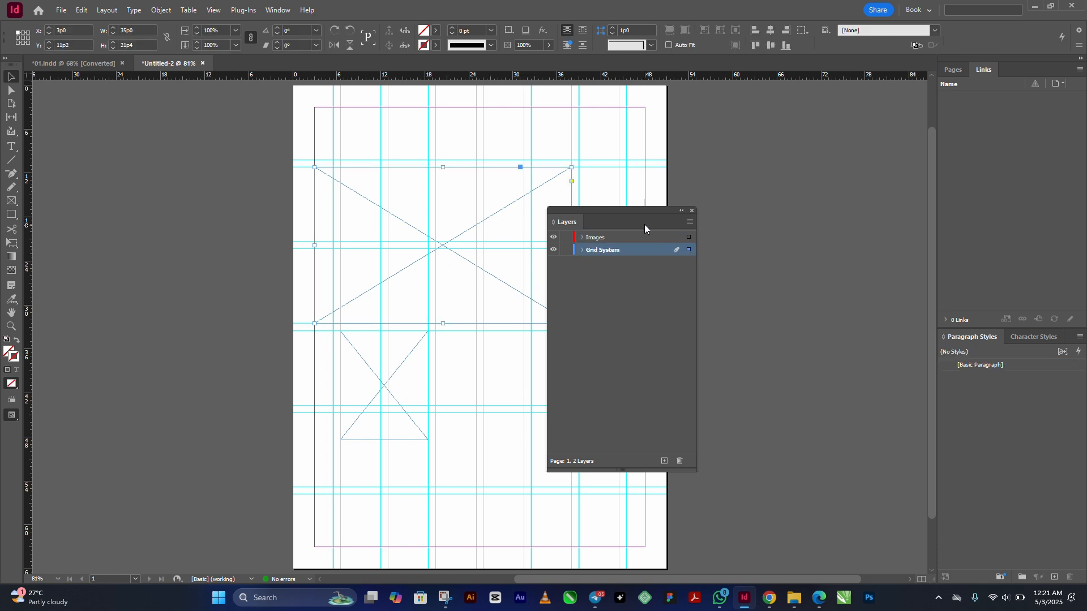
pyautogui.moveTo(641, 213); pyautogui.dragTo(535, 228)
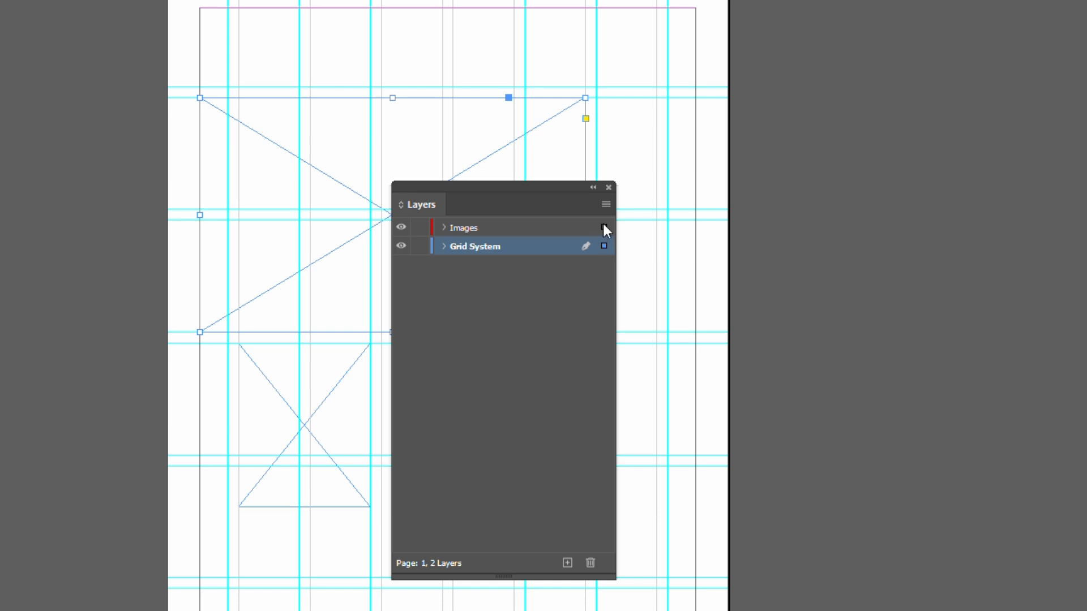
pyautogui.moveTo(604, 225); pyautogui.dragTo(603, 227)
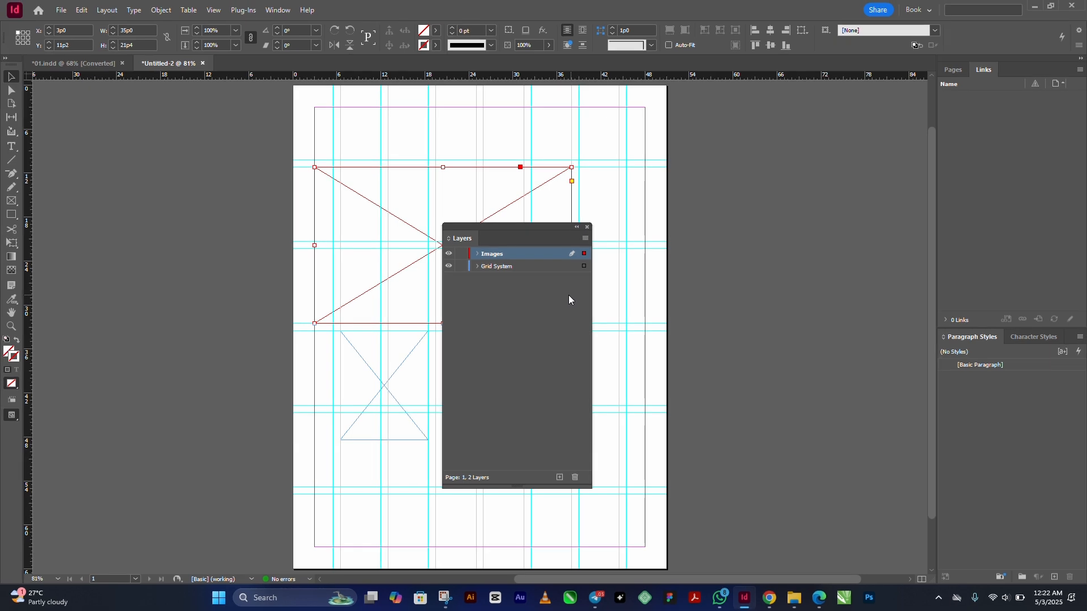
pyautogui.click(365, 351)
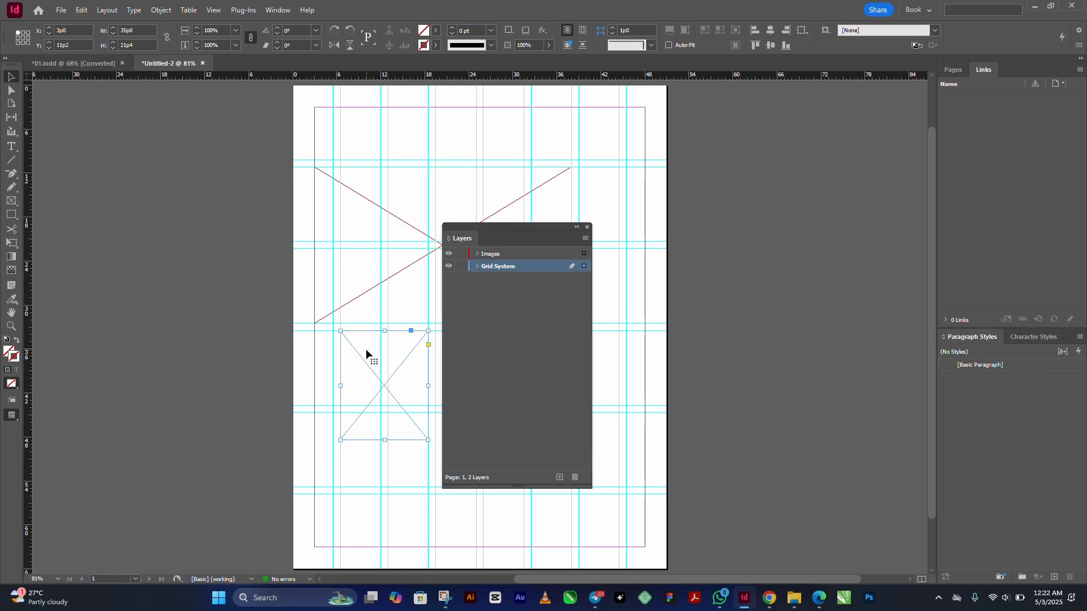
pyautogui.click(585, 254)
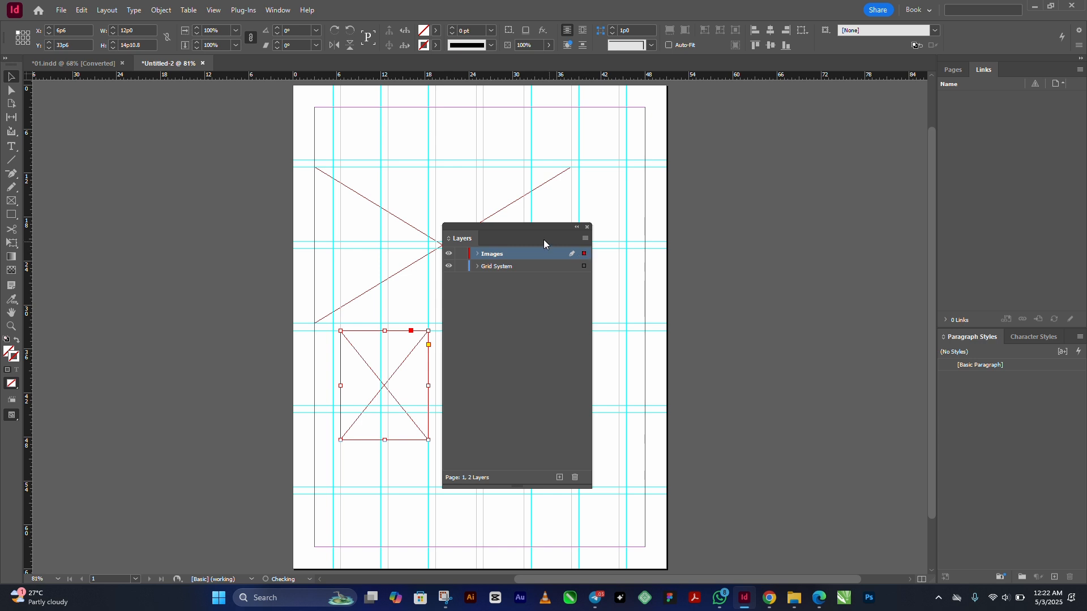
pyautogui.moveTo(525, 227); pyautogui.dragTo(637, 216)
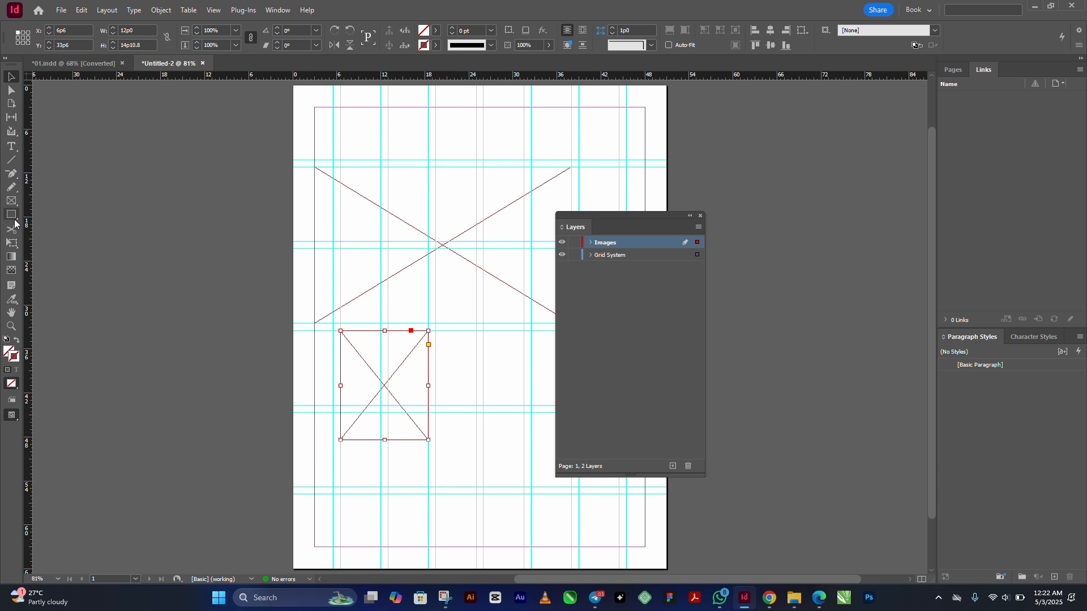
# - Select the large and small placeholder frames alternately to check the layer assignment of each after the move
pyautogui.click(400, 225)
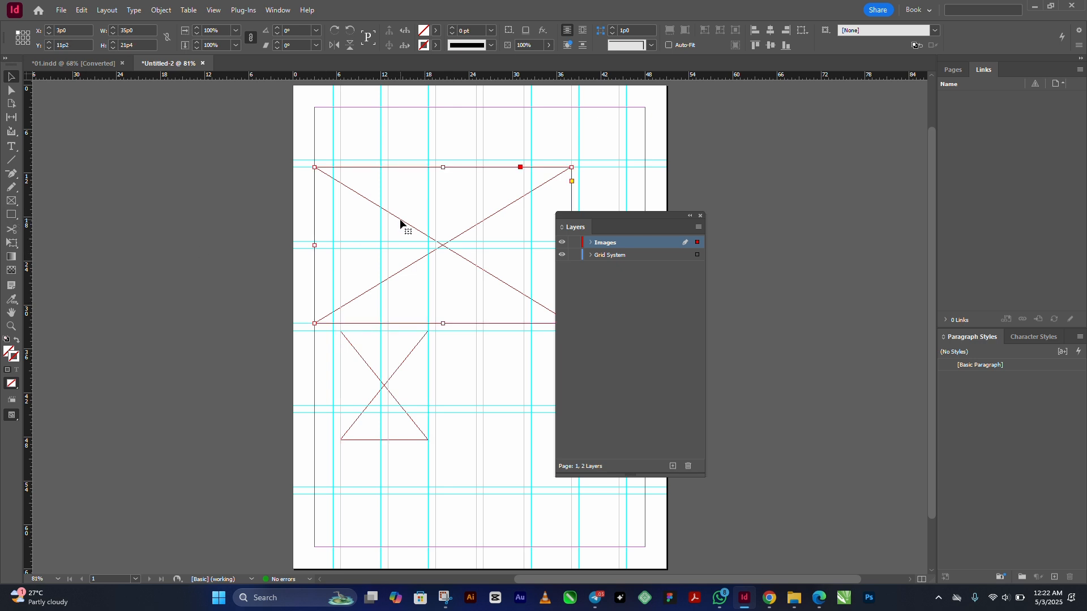
pyautogui.click(406, 371)
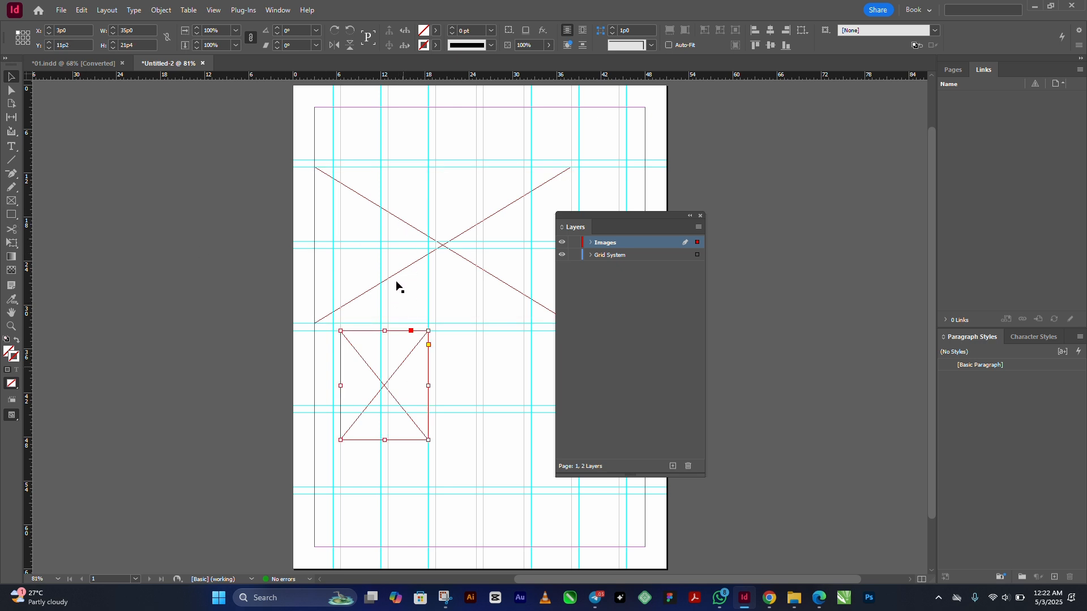
pyautogui.click(399, 277)
pyautogui.click(396, 379)
pyautogui.click(436, 252)
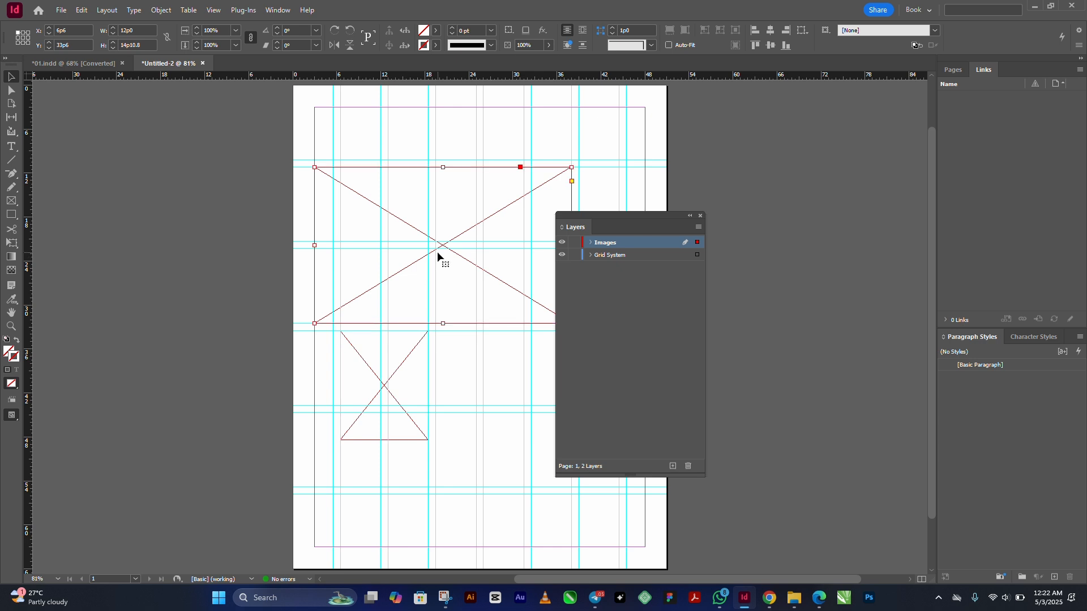
pyautogui.click(388, 394)
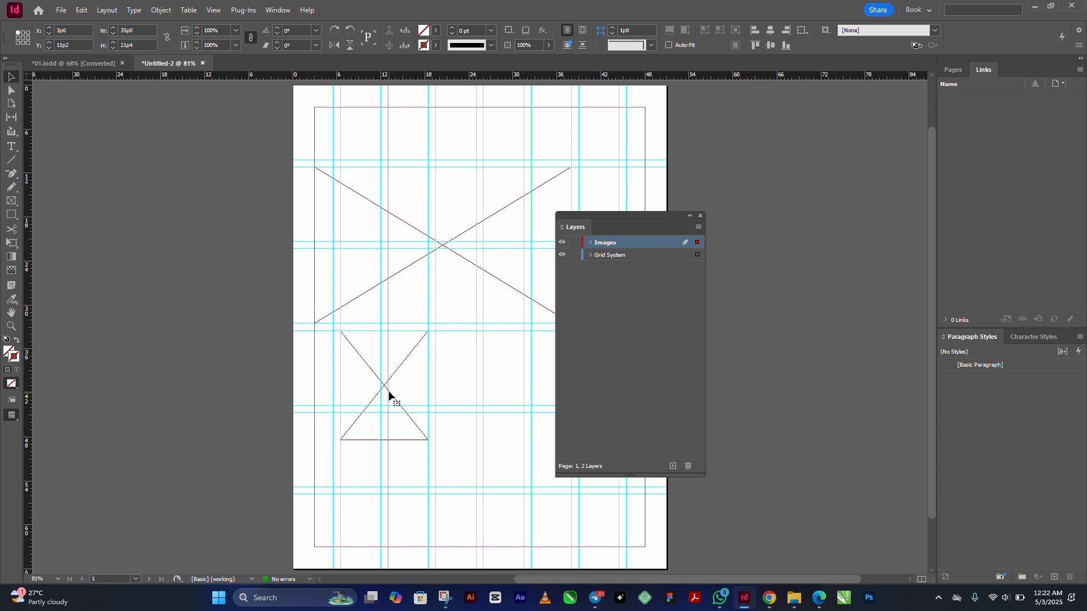
pyautogui.click(406, 359)
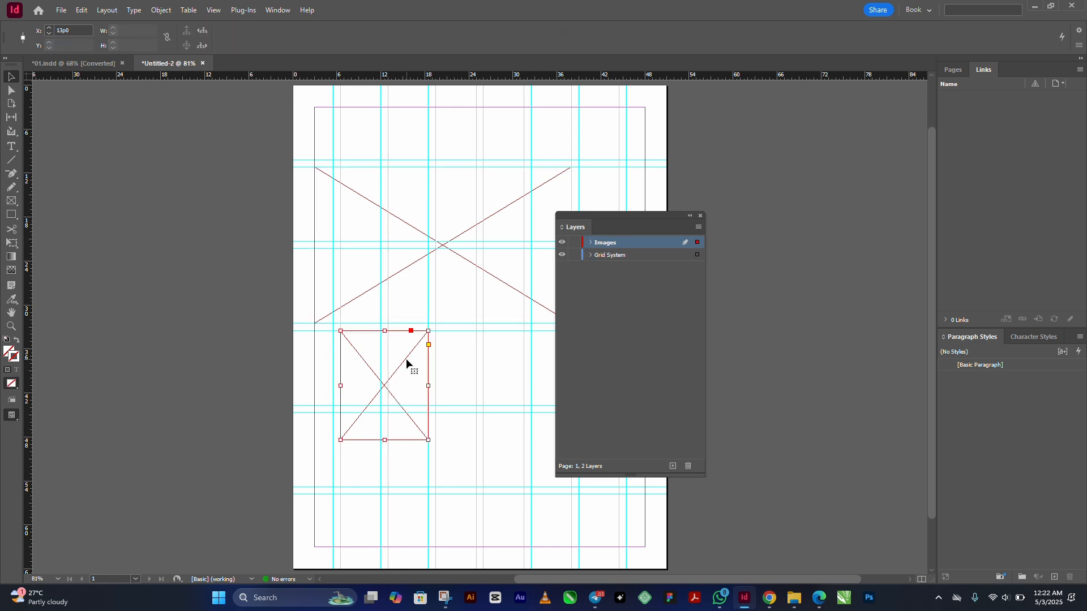
# - Hide and show the Images layer and the Grid System layer in turn to check what each contains
pyautogui.click(563, 242)
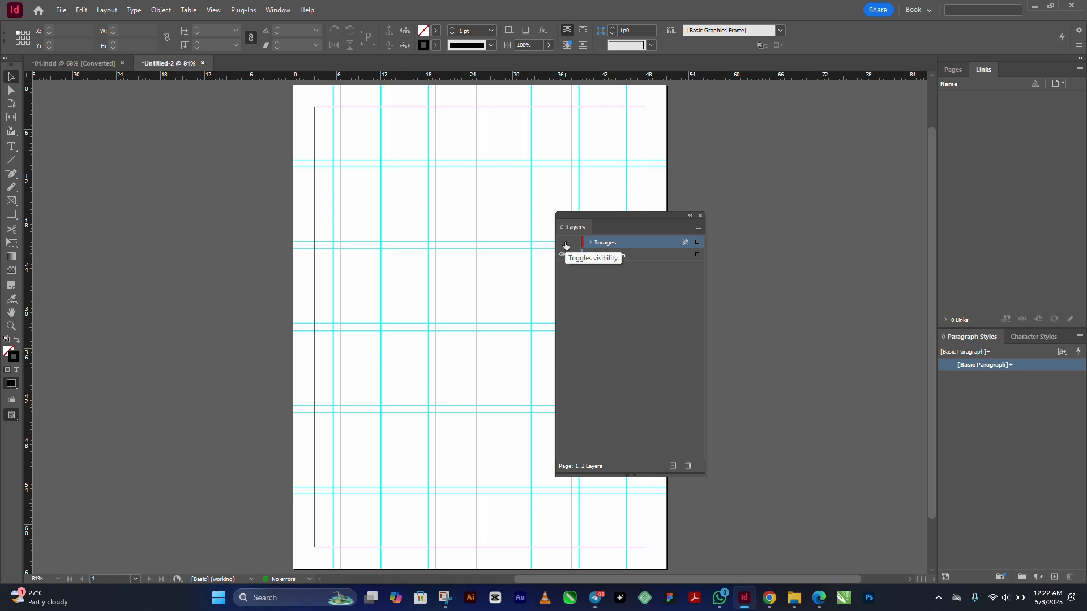
pyautogui.click(564, 243)
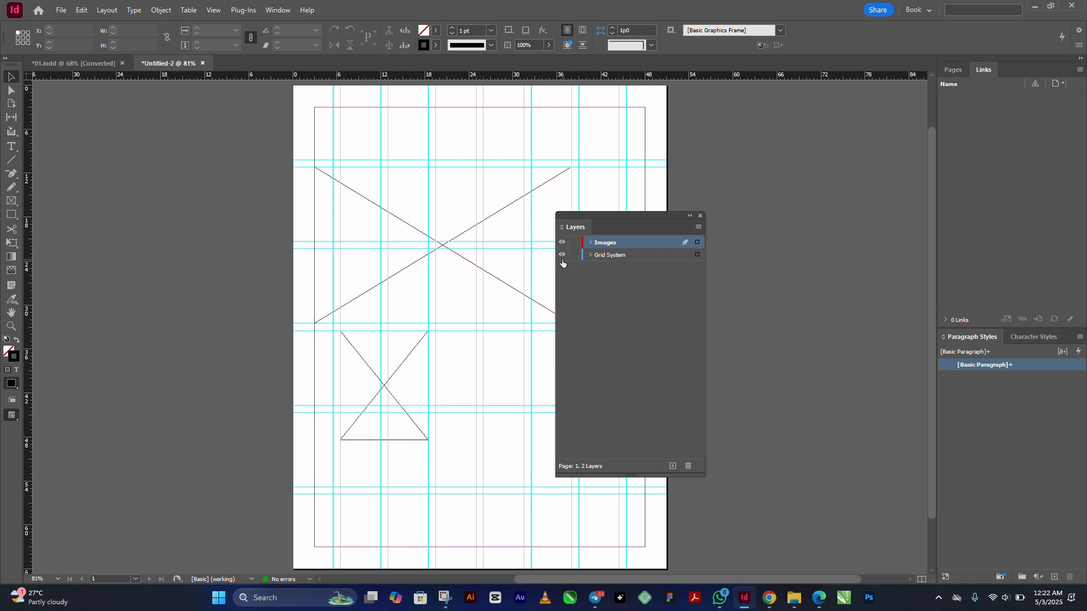
pyautogui.click(562, 255)
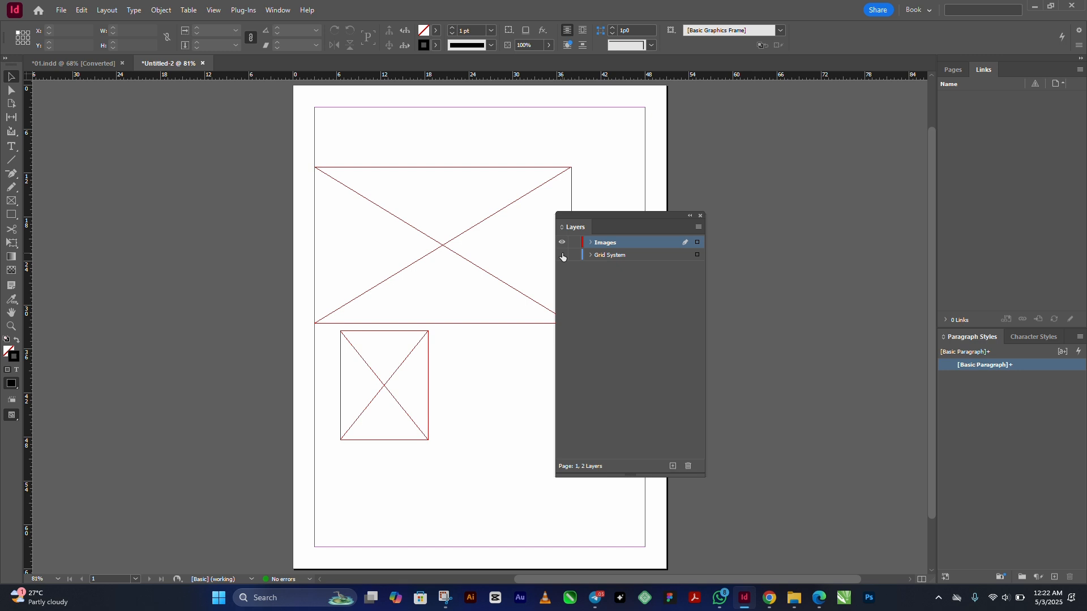
pyautogui.click(562, 255)
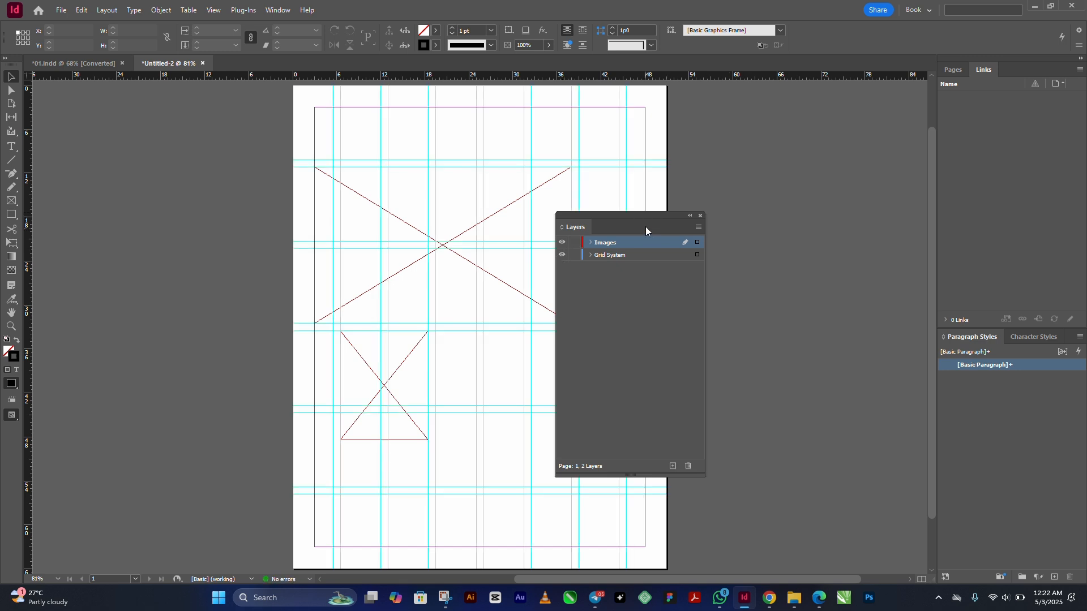
# - Draw a rectangular placeholder frame about 25p0 wide and 29p6 high beside the small frame, down to the page's lower margin
pyautogui.moveTo(641, 216); pyautogui.dragTo(765, 186)
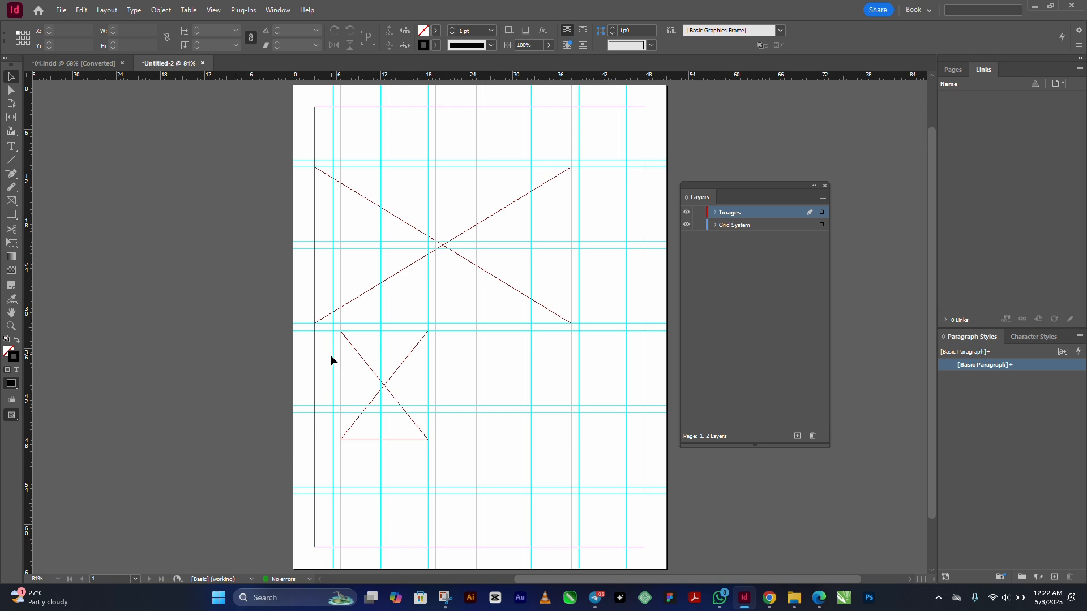
pyautogui.click(11, 200)
pyautogui.moveTo(435, 331); pyautogui.dragTo(621, 548)
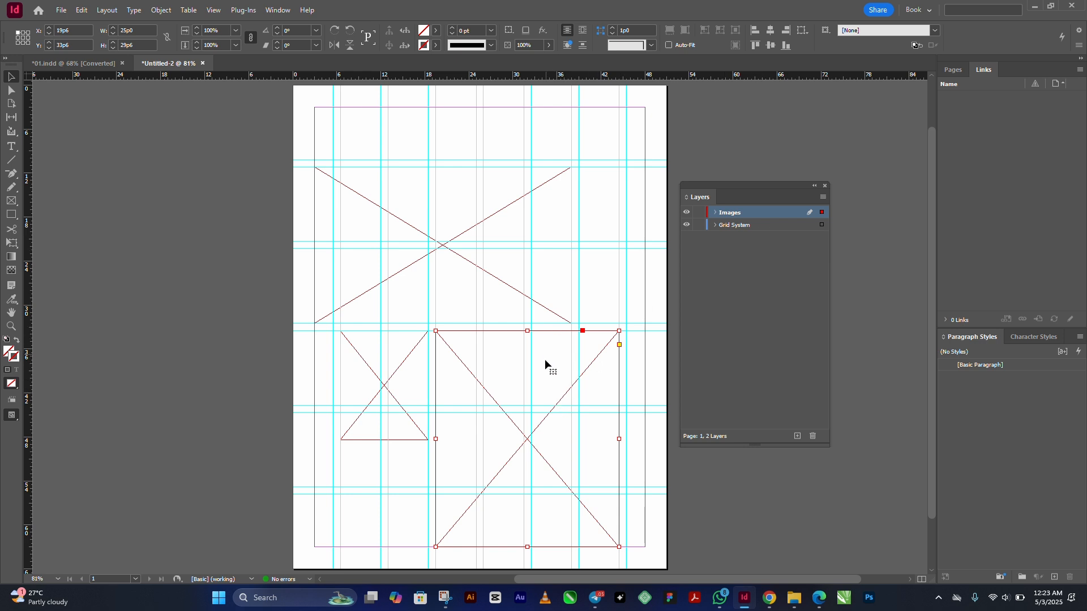
# - Add a new layer above Images, name it Text and set its colour to Orange
pyautogui.click(797, 437)
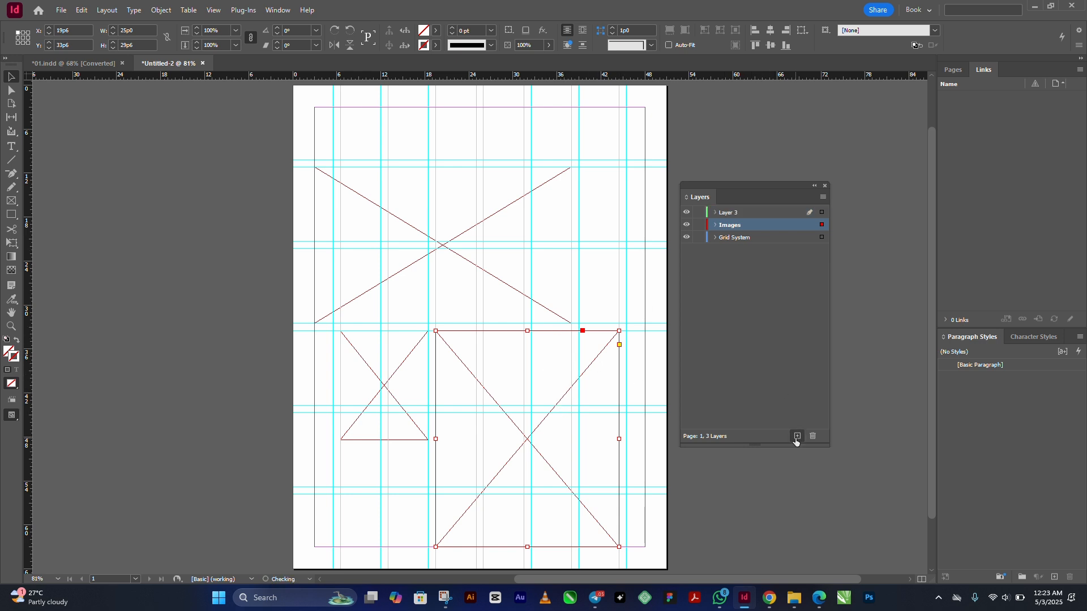
pyautogui.click(729, 213)
pyautogui.doubleClick(727, 213)
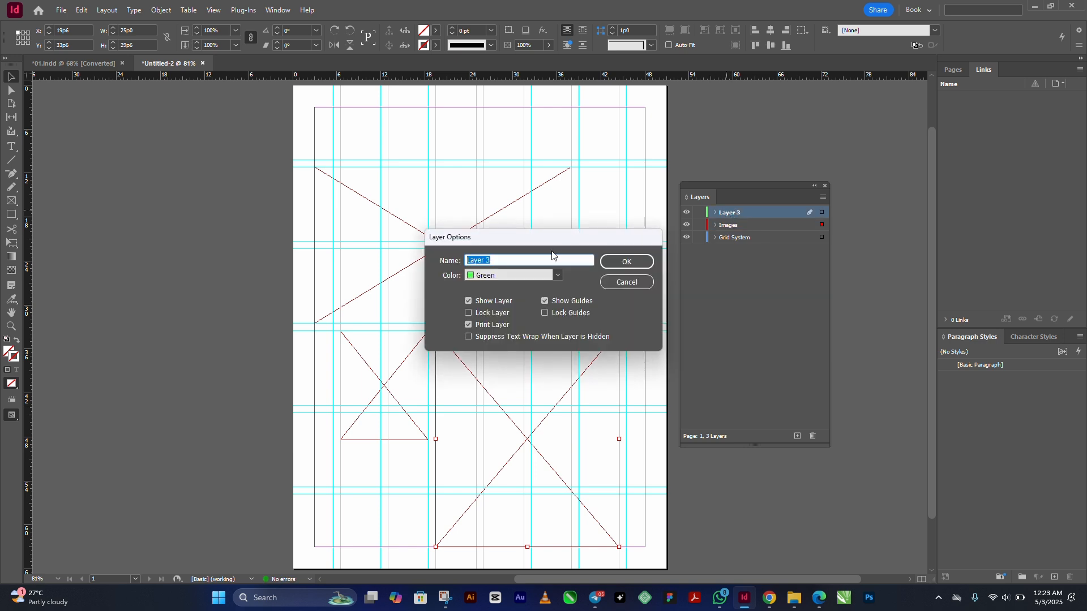
pyautogui.write('Text')
pyautogui.click(540, 276)
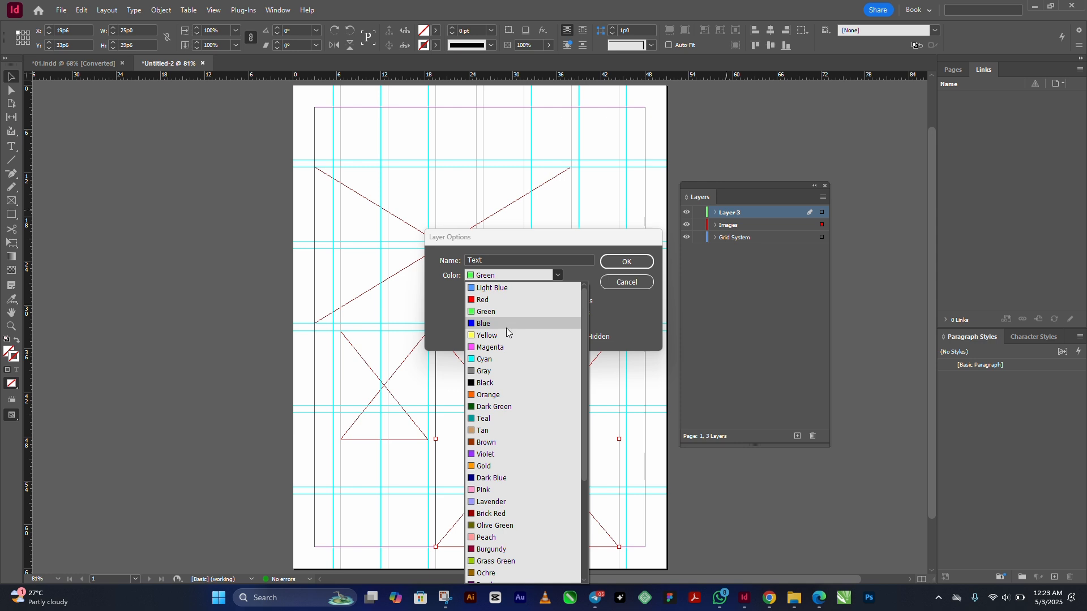
pyautogui.click(493, 396)
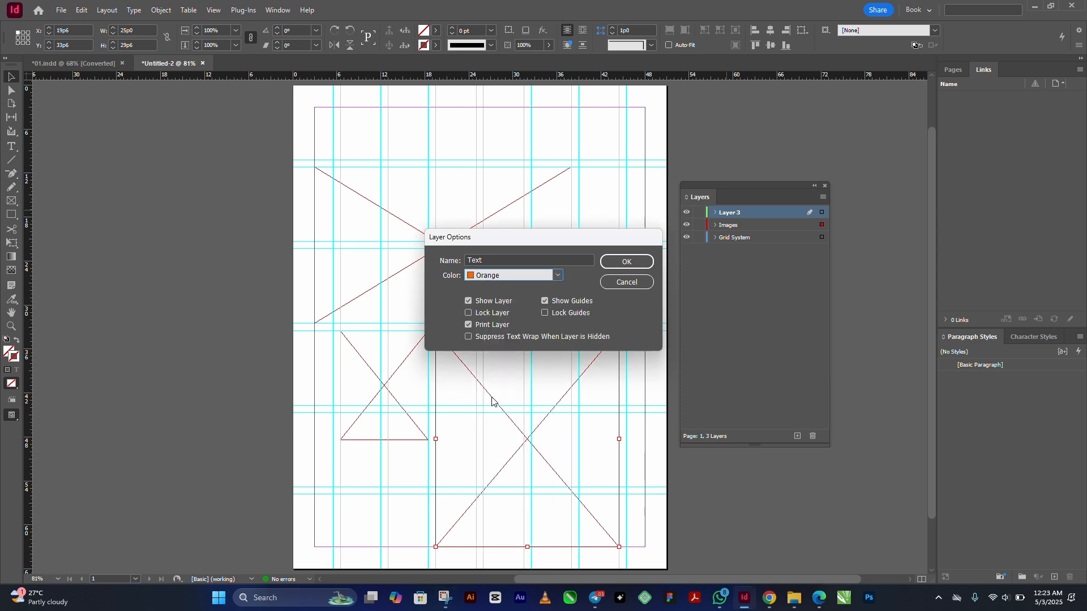
pyautogui.click(637, 261)
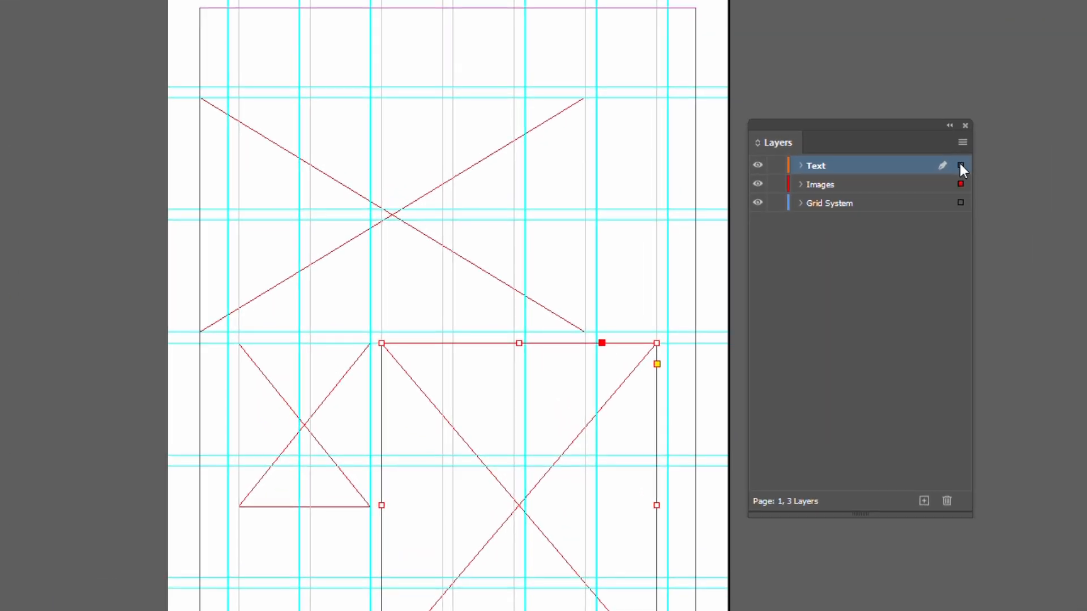
# - Move the newly drawn frame from the Images layer to the Text layer, and toggle that layer's visibility to check the move
pyautogui.moveTo(960, 184); pyautogui.dragTo(960, 165)
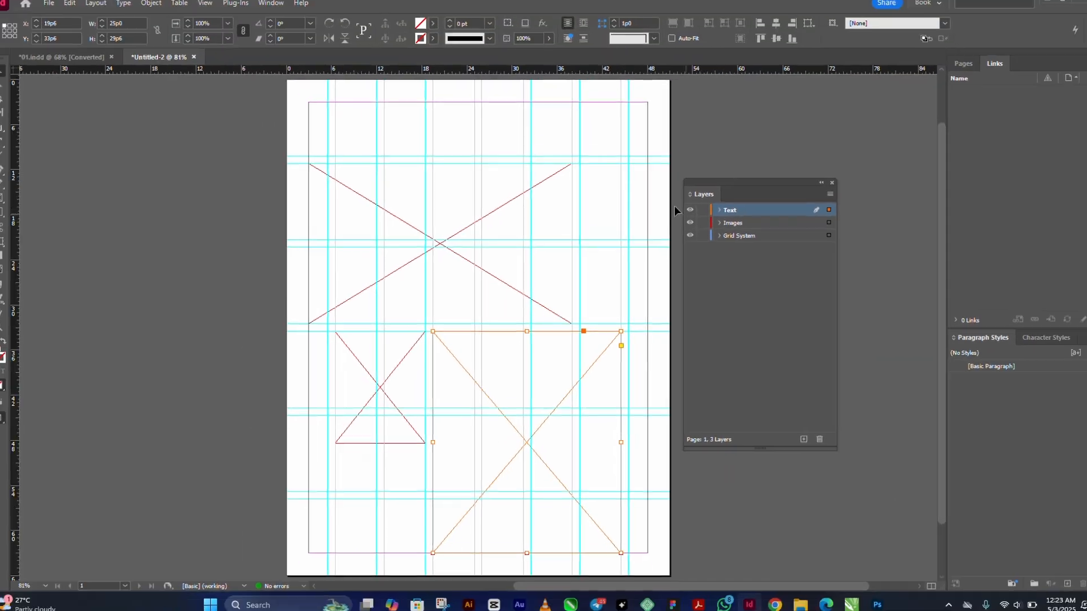
pyautogui.click(757, 164)
pyautogui.click(686, 211)
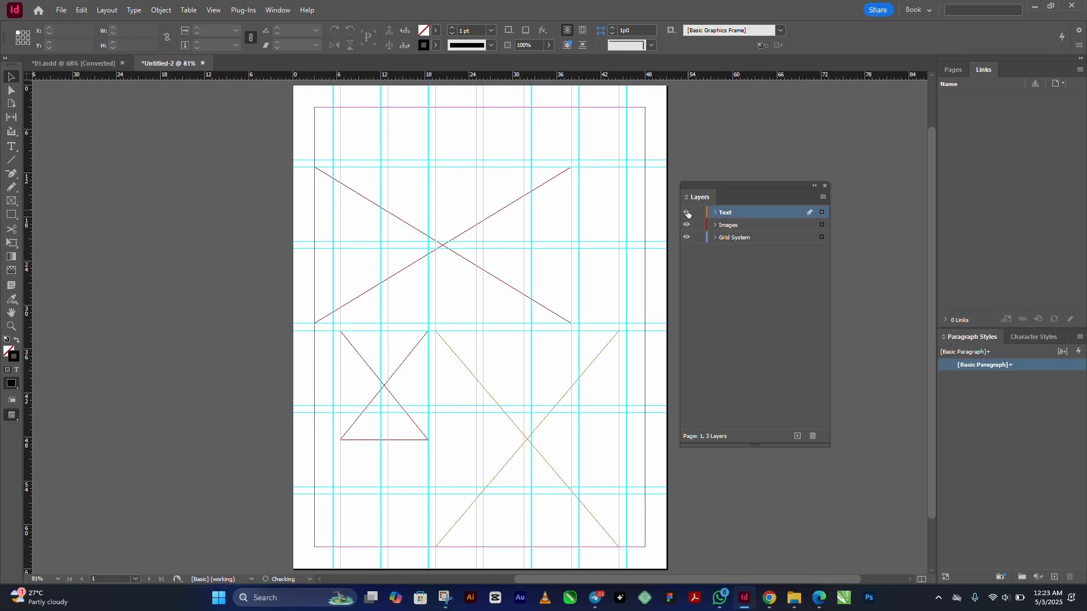
pyautogui.click(686, 212)
pyautogui.click(686, 212)
# - Change the Text layer's colour to Teal
pyautogui.doubleClick(738, 213)
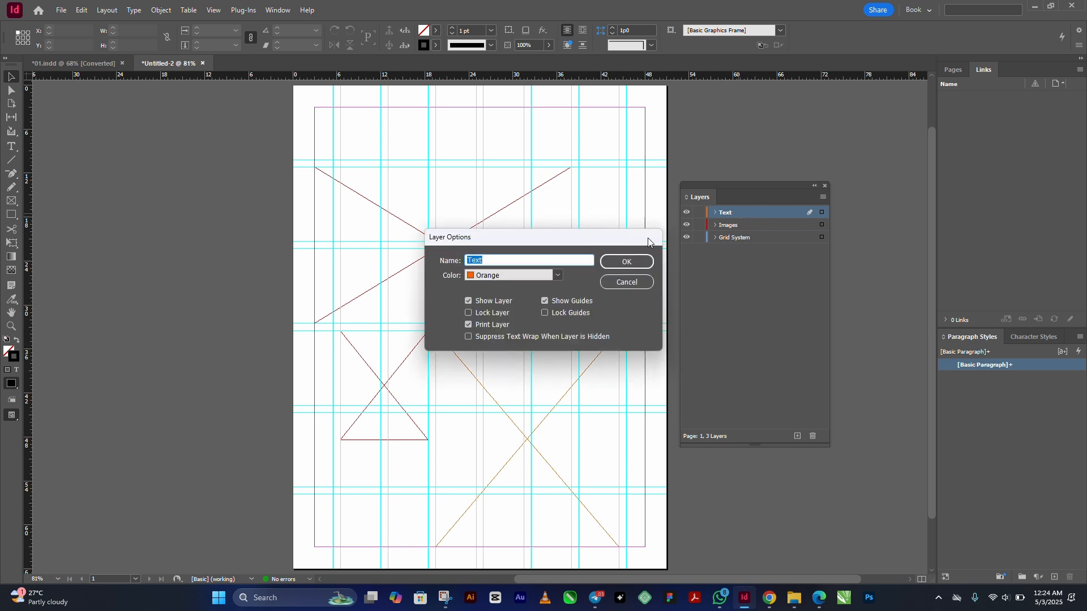
pyautogui.click(511, 277)
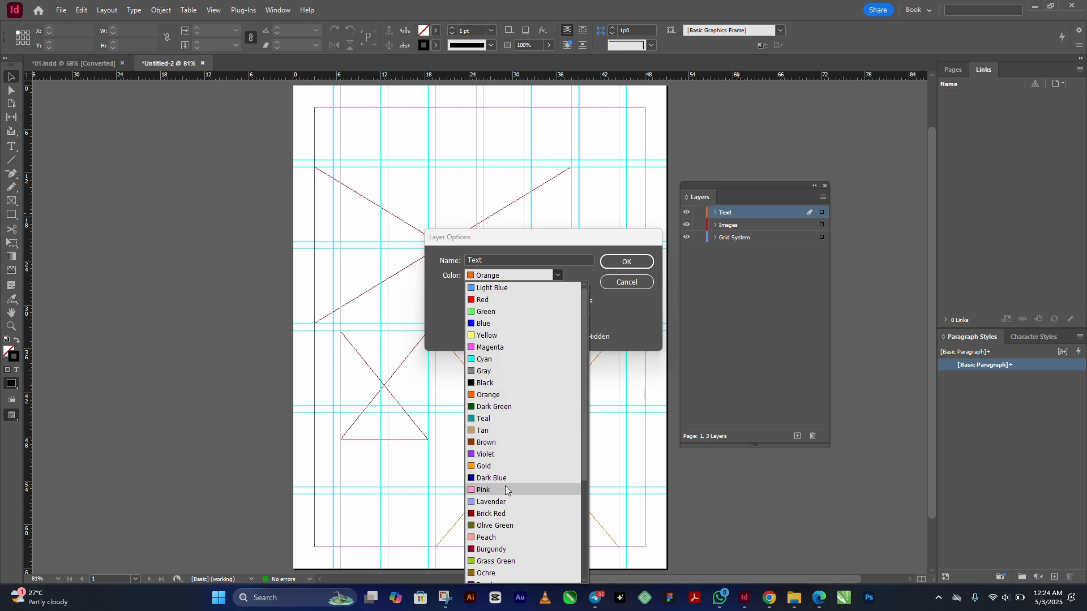
pyautogui.click(479, 420)
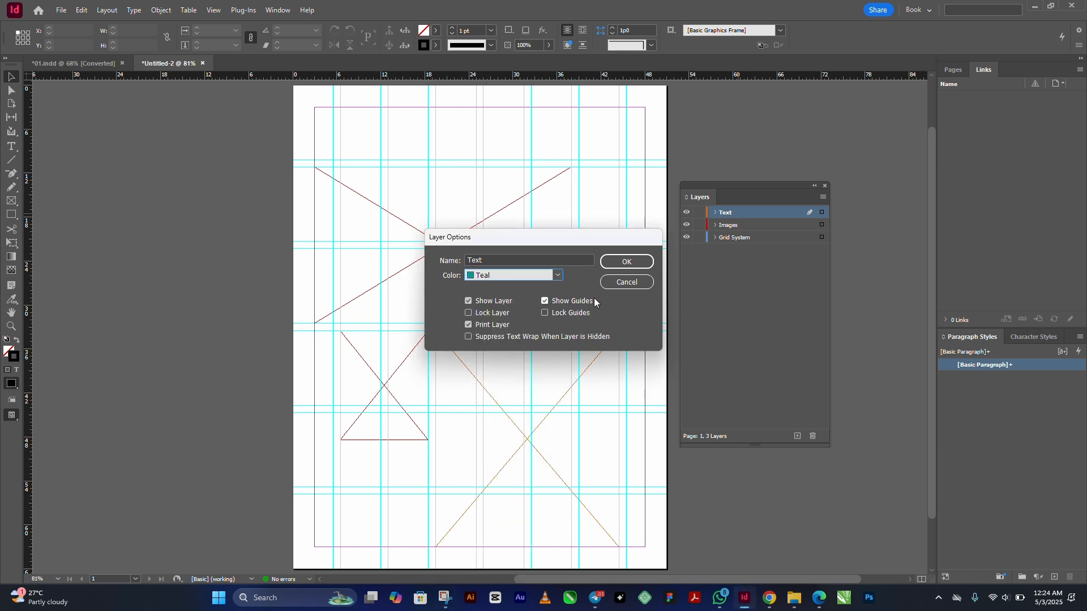
pyautogui.click(626, 261)
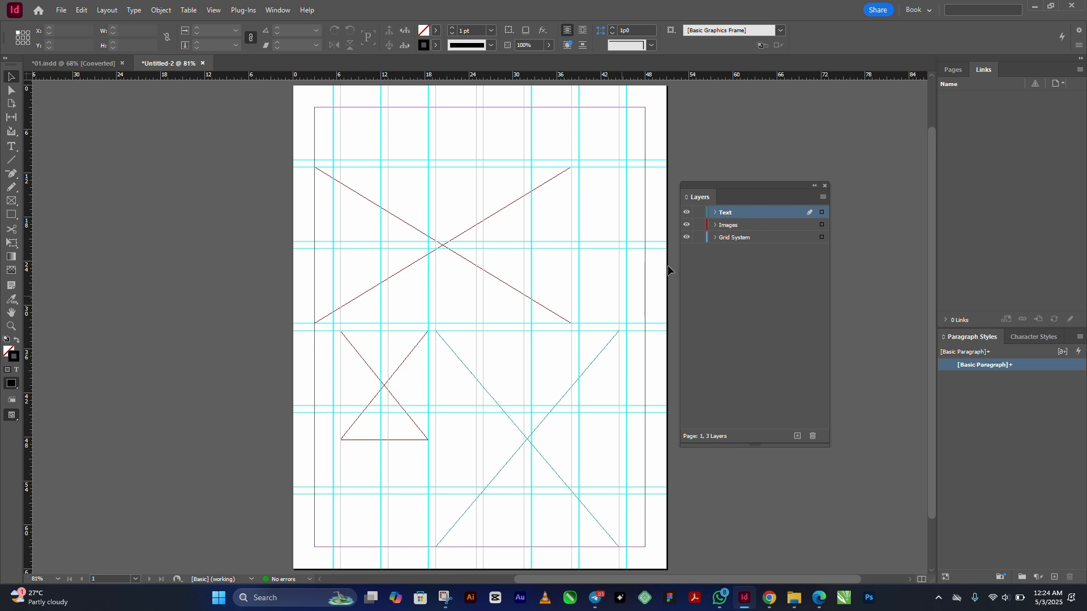
# - Set the Text layer's colour to Violet
pyautogui.doubleClick(730, 214)
pyautogui.click(505, 274)
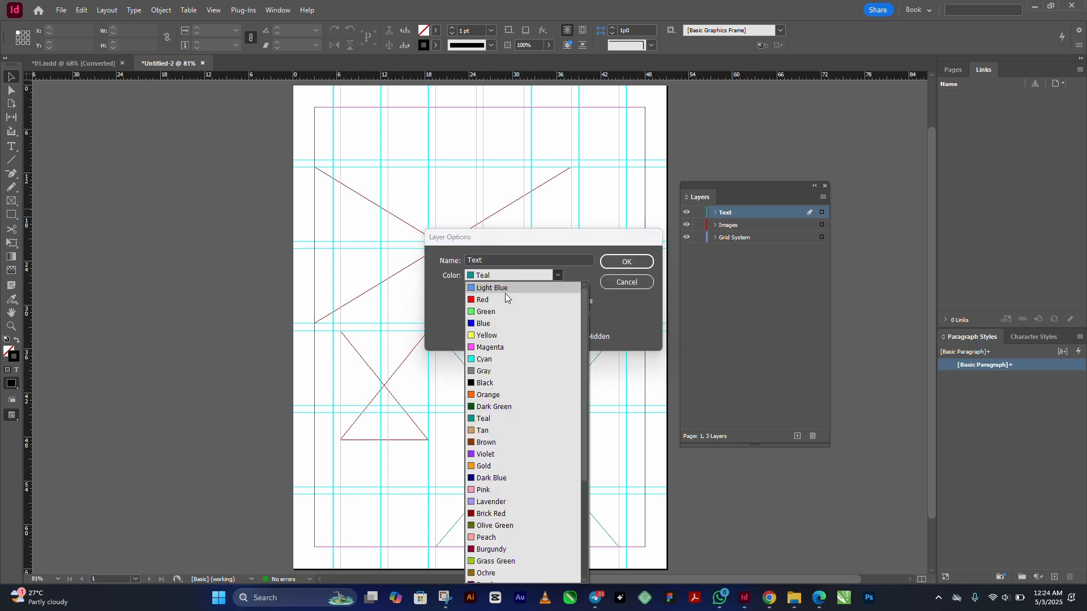
pyautogui.click(487, 454)
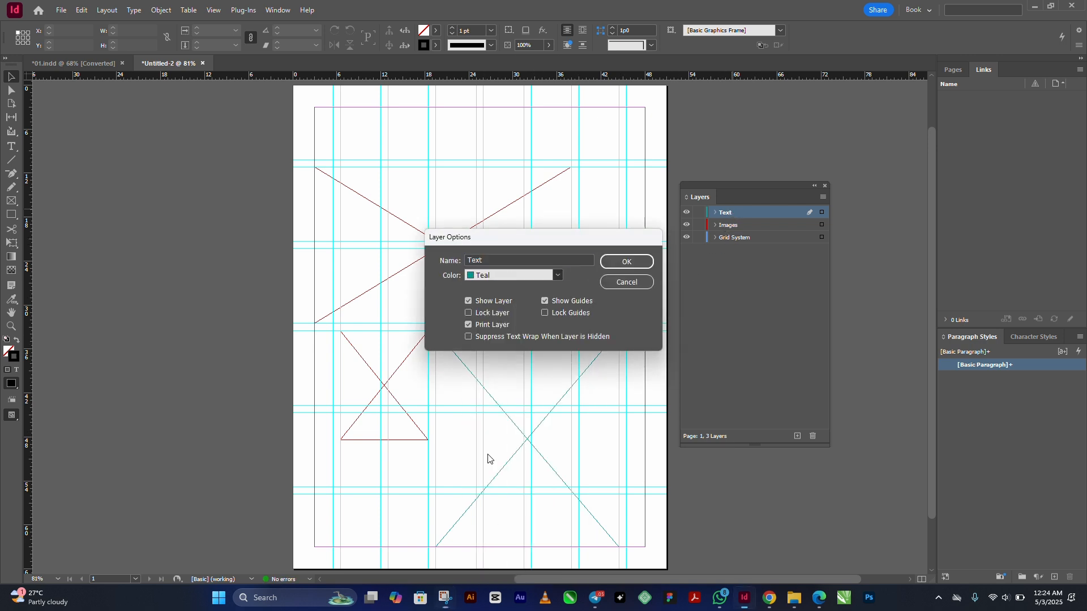
pyautogui.click(618, 263)
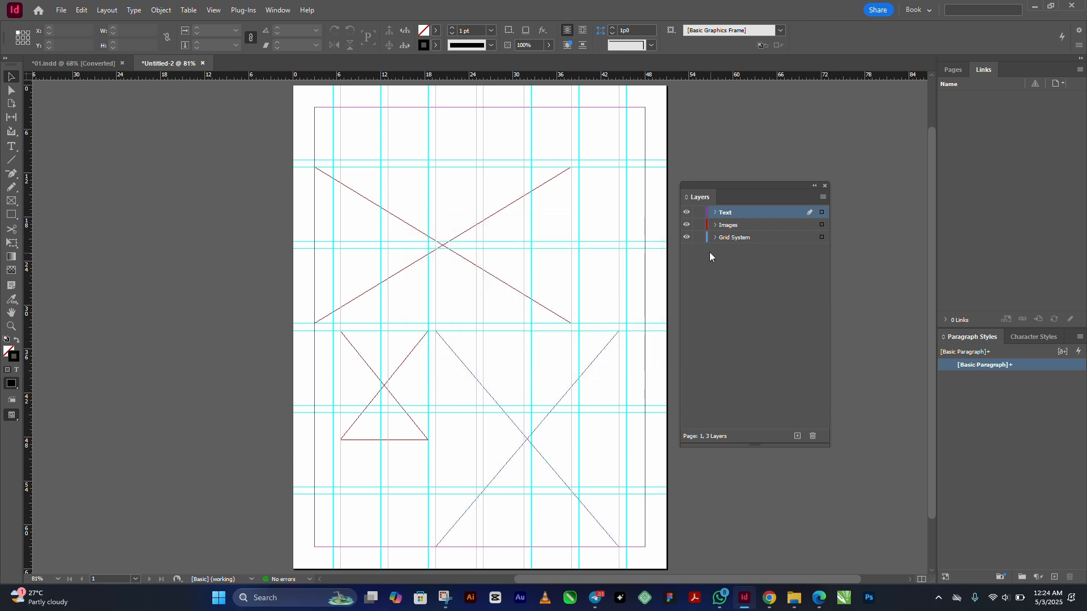
# - Toggle the visibility of the Images and Grid System layers off and on to compare their contents
pyautogui.click(685, 225)
pyautogui.click(685, 225)
pyautogui.click(686, 238)
pyautogui.click(685, 237)
# - Extend the Text layer's frame upward over the large image frame to about 36p10.8 high, and move the Text layer below Grid System
pyautogui.click(544, 341)
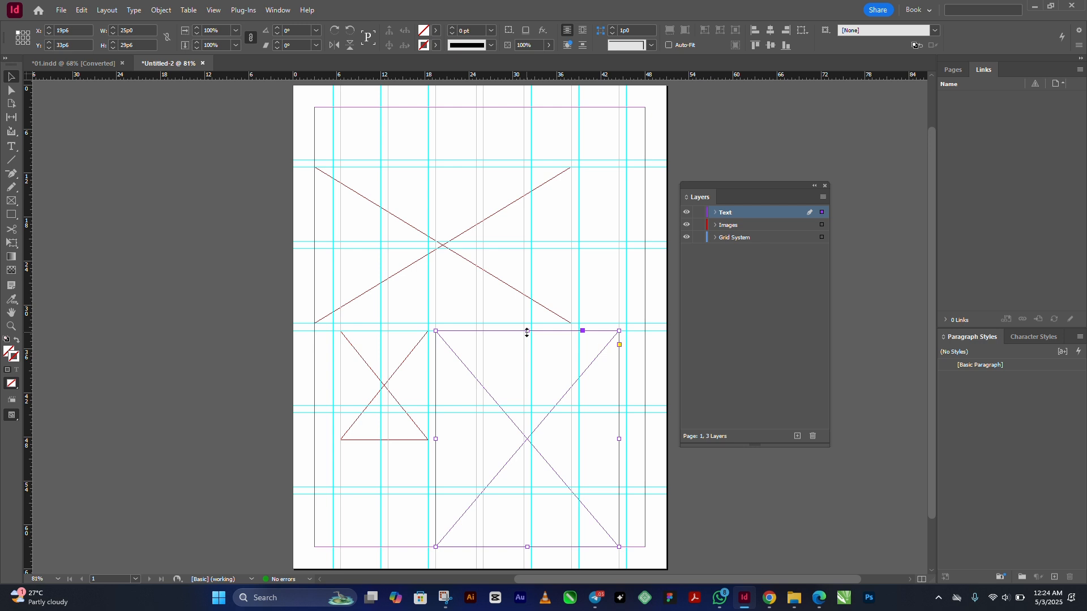
pyautogui.moveTo(527, 331); pyautogui.dragTo(521, 276)
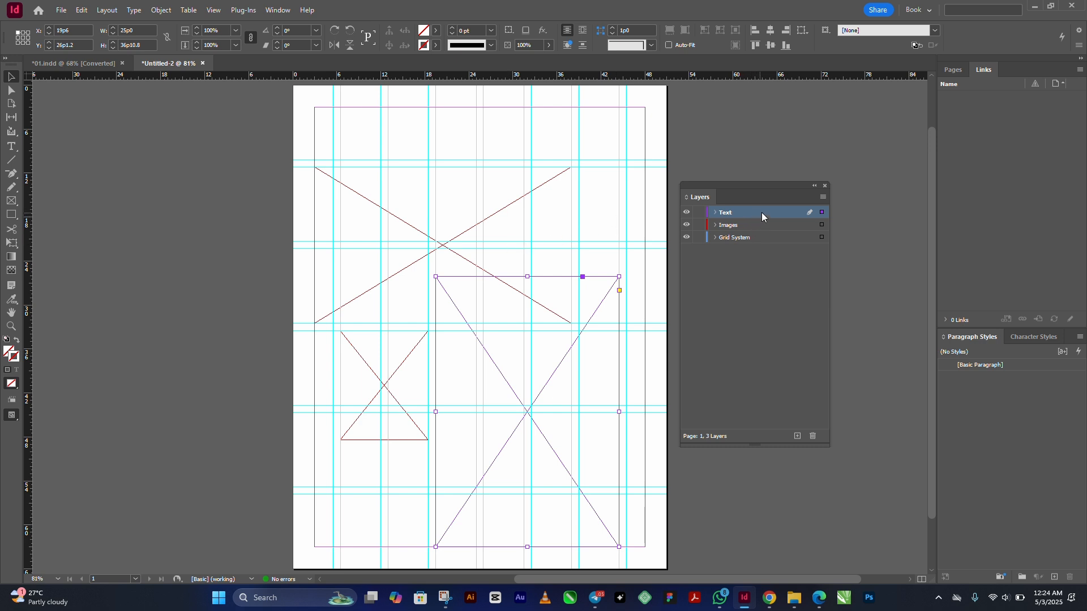
pyautogui.moveTo(768, 243); pyautogui.dragTo(768, 242)
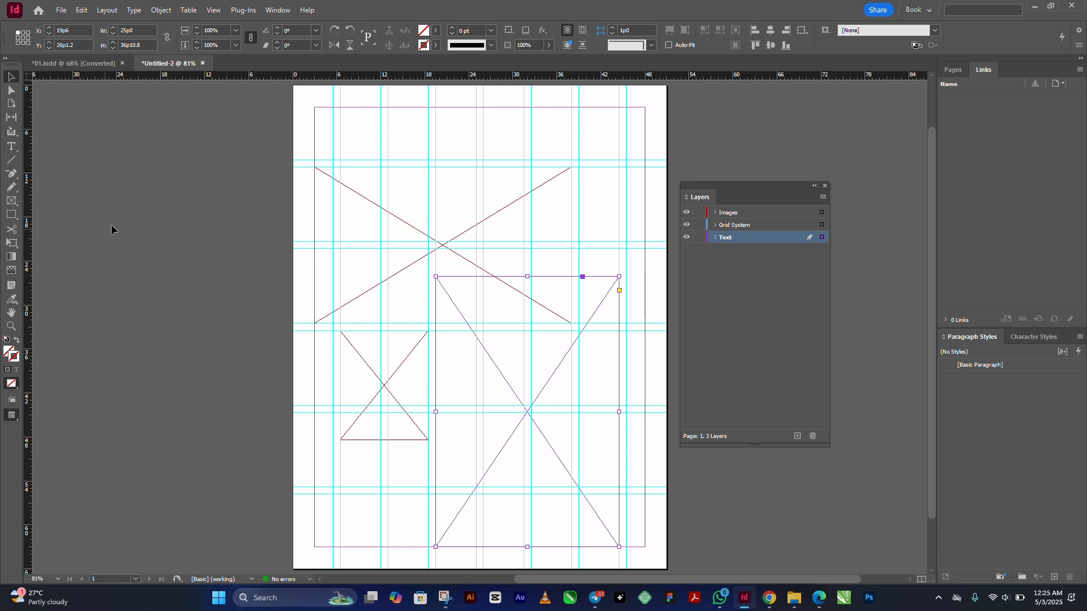
# - Convert the frame on the Text layer to a text frame and fill it with placeholder text
pyautogui.click(11, 146)
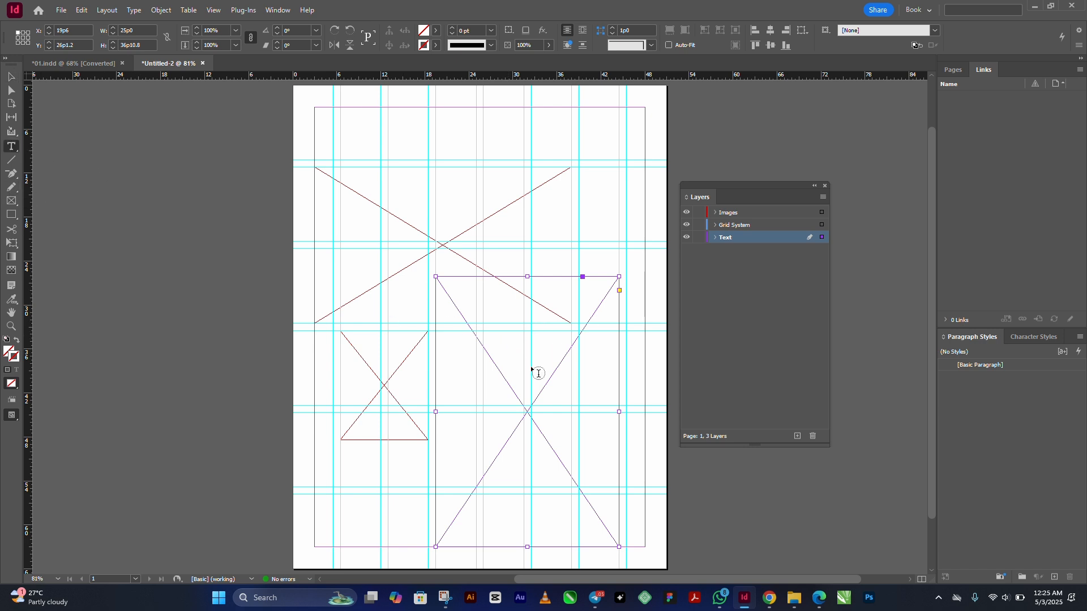
pyautogui.click(488, 357)
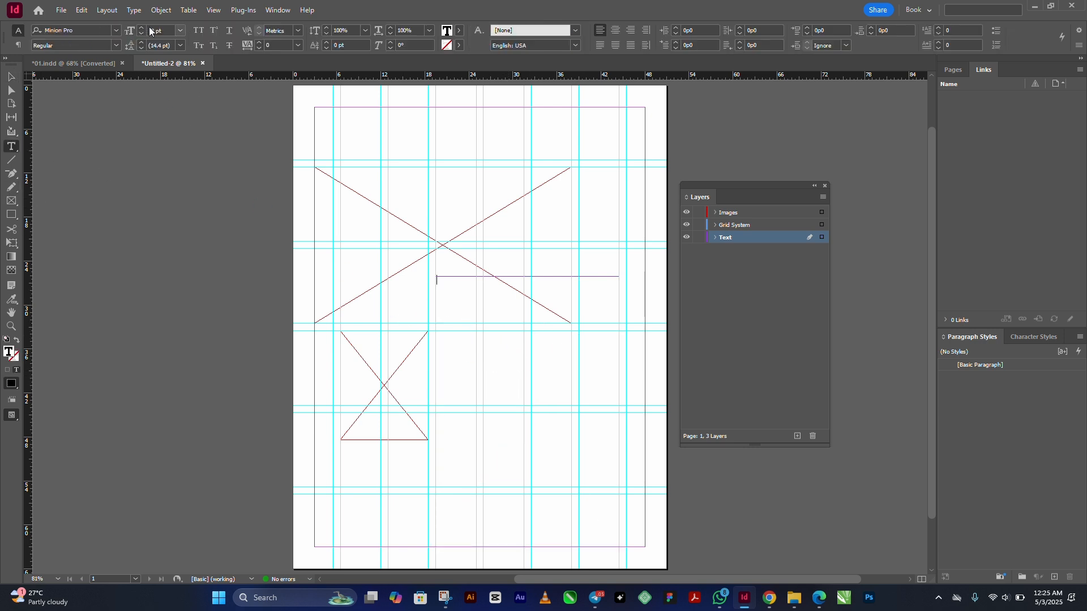
pyautogui.click(141, 12)
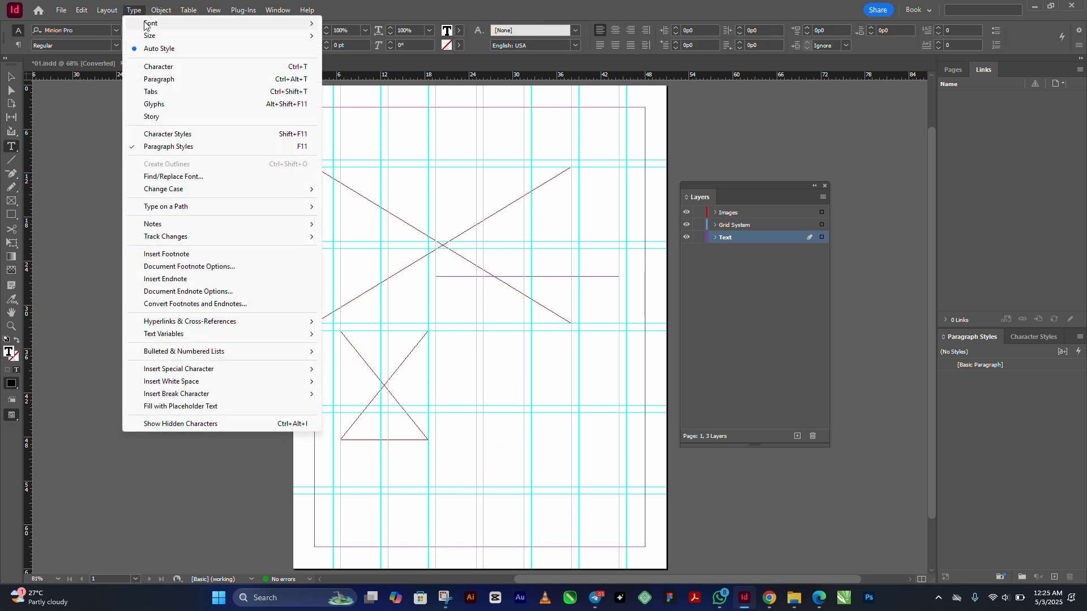
pyautogui.click(195, 407)
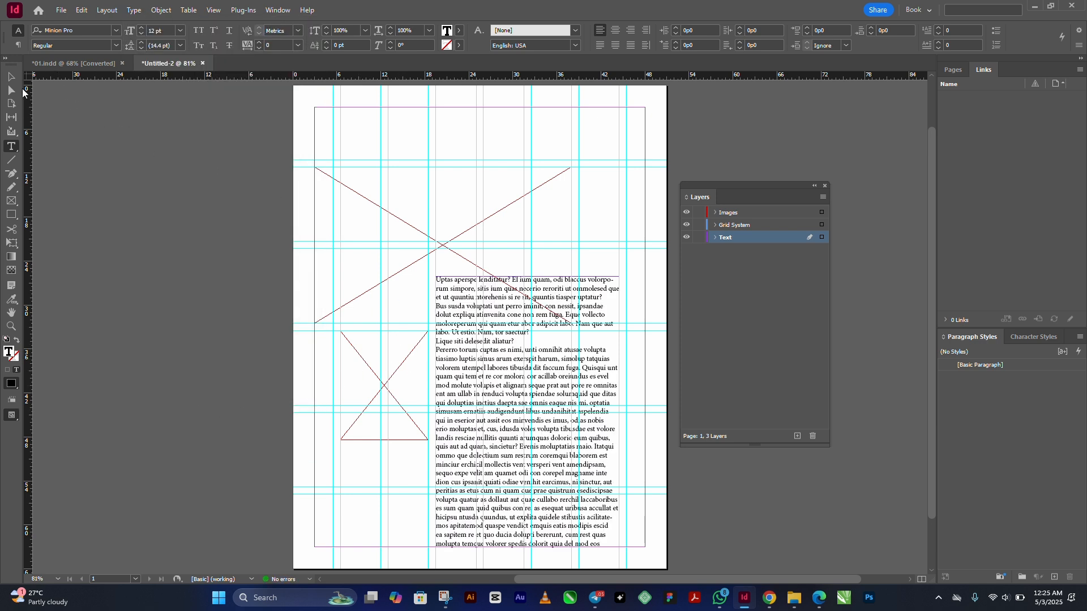
# - Place the image 8571b1f4e17cdf0ac812f437fd7edd98 from the Desktop into the large placeholder frame on the Images layer
pyautogui.click(12, 80)
pyautogui.click(424, 232)
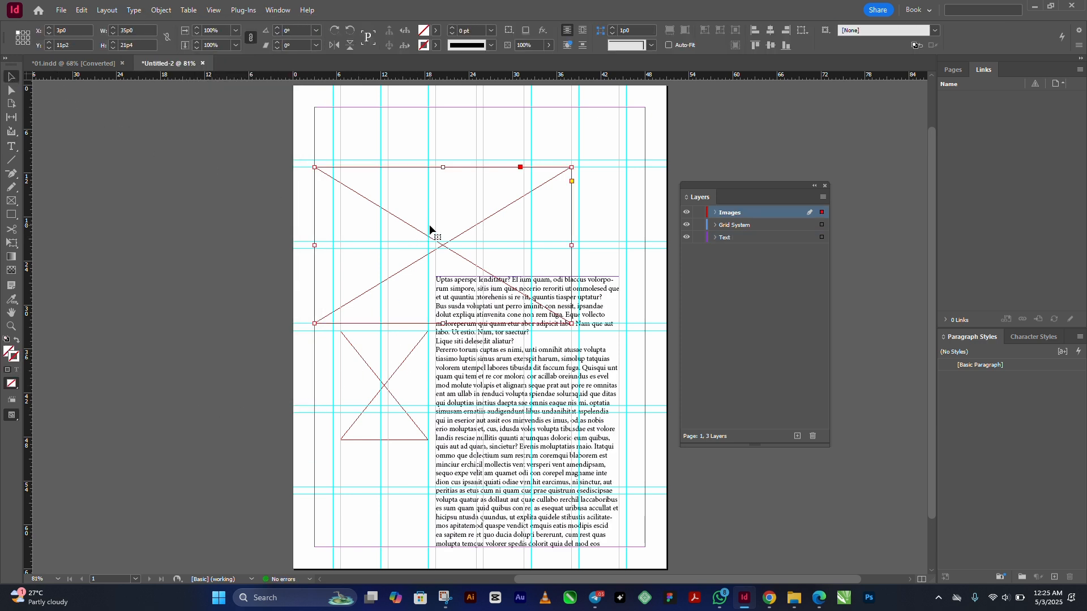
pyautogui.hotkey('ctrl', 'd')
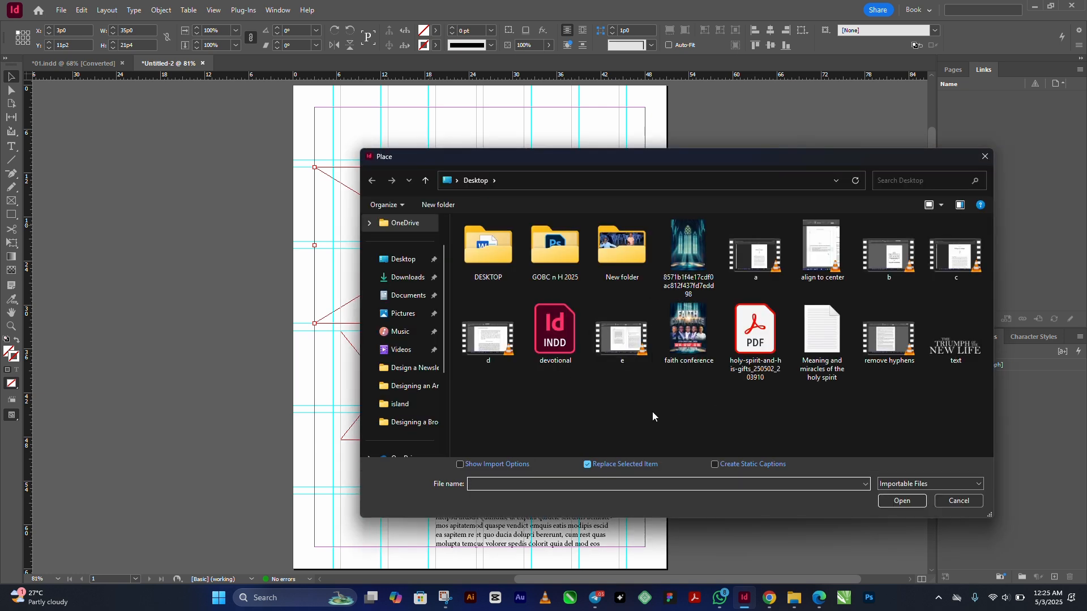
pyautogui.doubleClick(687, 251)
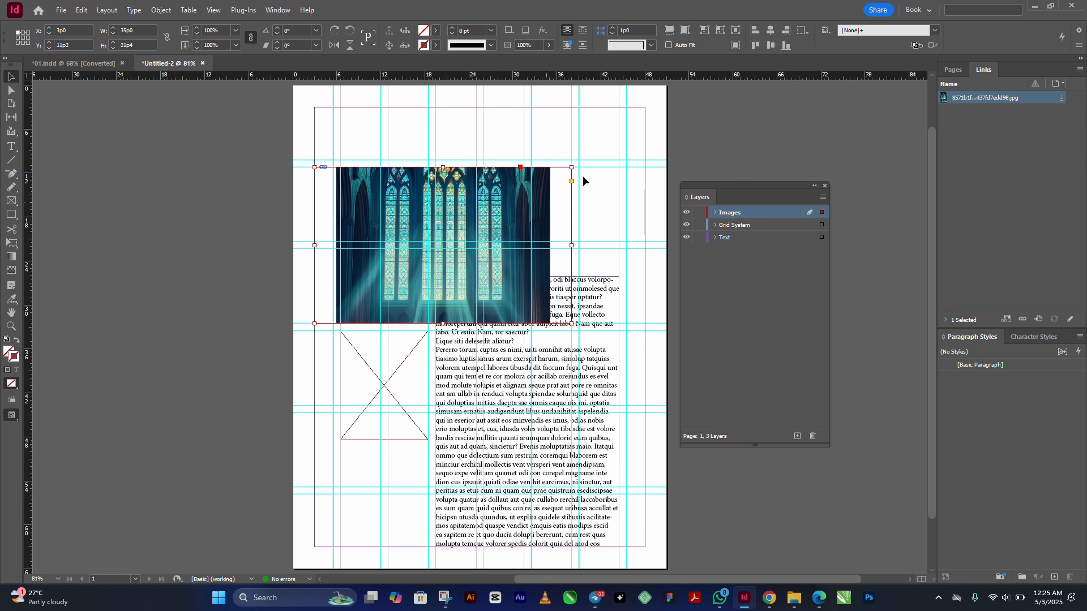
# - Fill the large frame proportionally with its image and place 8571b1f4e17cdf0ac812f437fd7edd98 from the Desktop into the small frame below
pyautogui.click(670, 31)
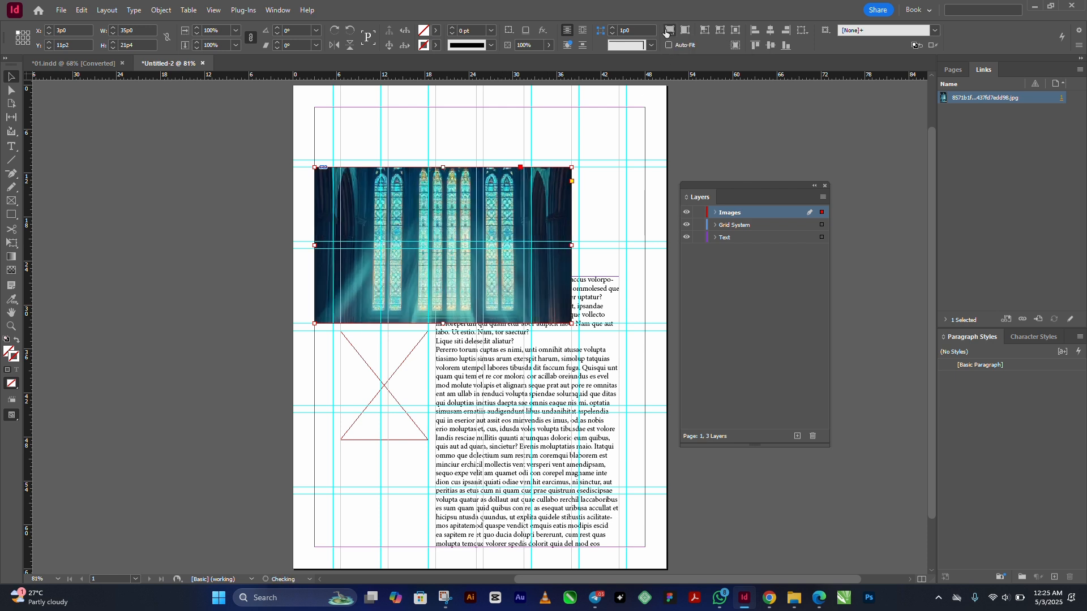
pyautogui.click(400, 371)
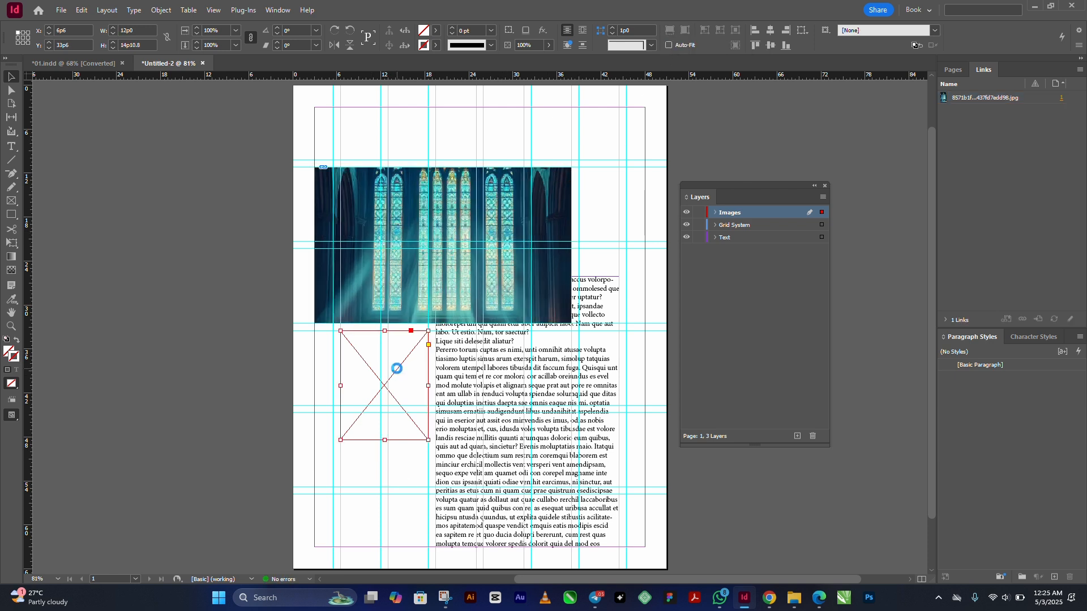
pyautogui.hotkey('ctrl', 'd')
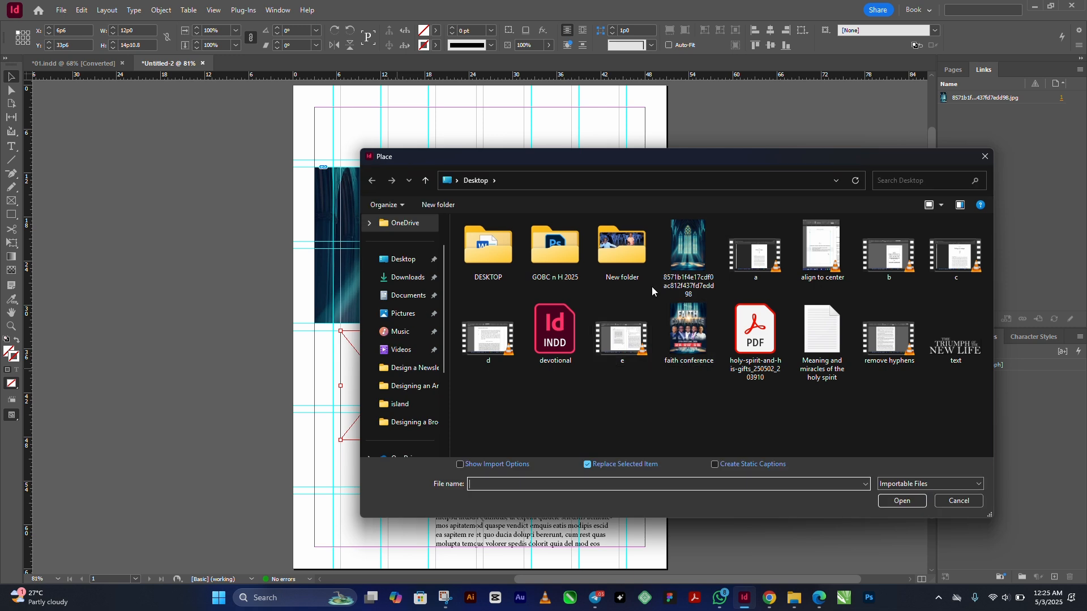
pyautogui.doubleClick(678, 256)
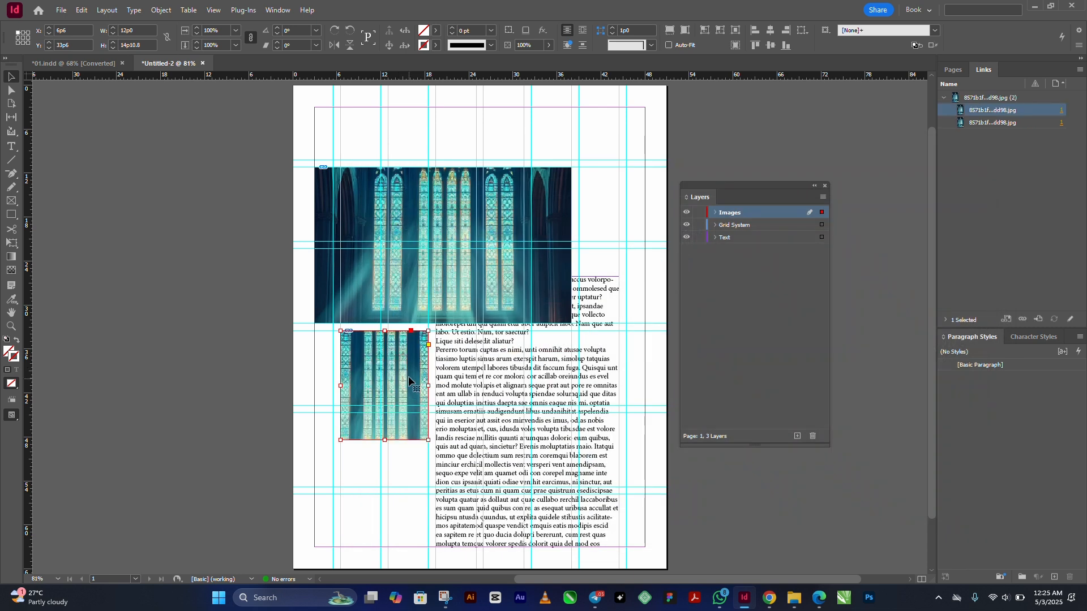
# - Replace the small frame's image with faith conference from the Desktop and fit it proportionally inside the frame
pyautogui.hotkey('ctrl', 'd')
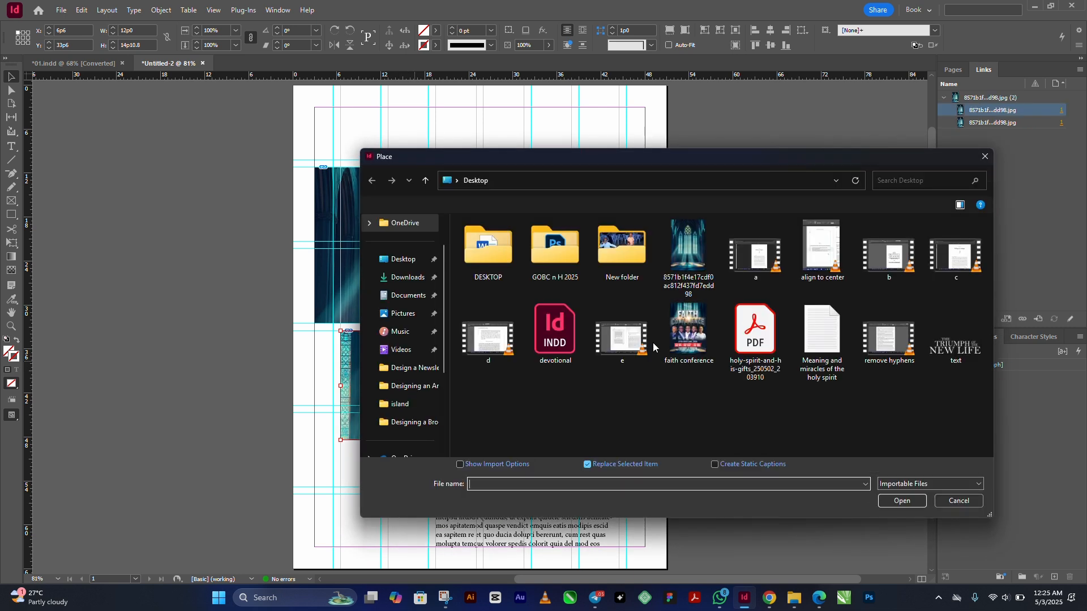
pyautogui.click(686, 329)
pyautogui.doubleClick(687, 328)
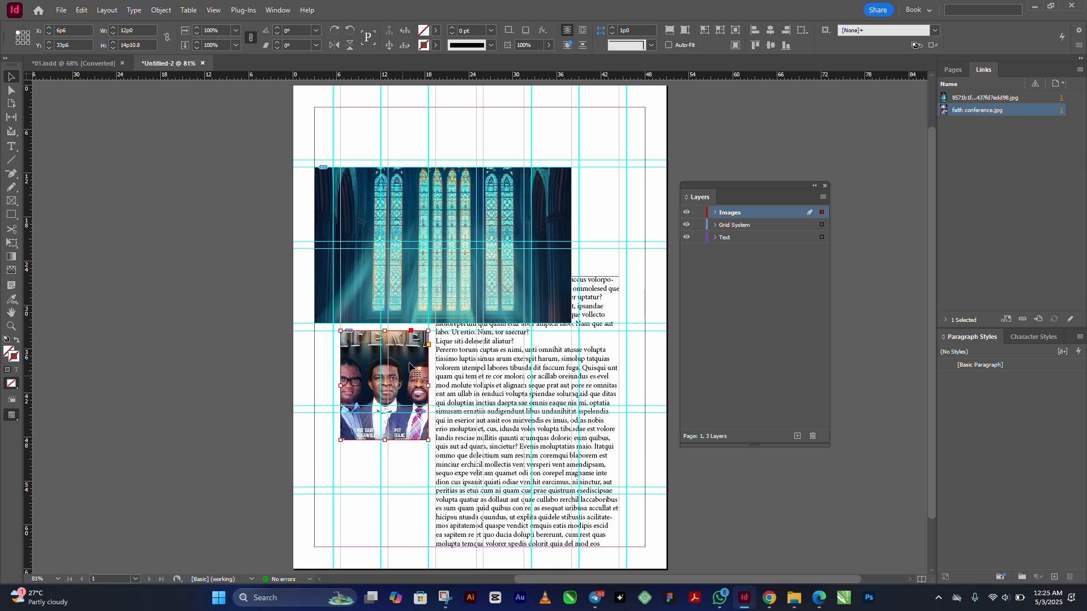
pyautogui.click(683, 31)
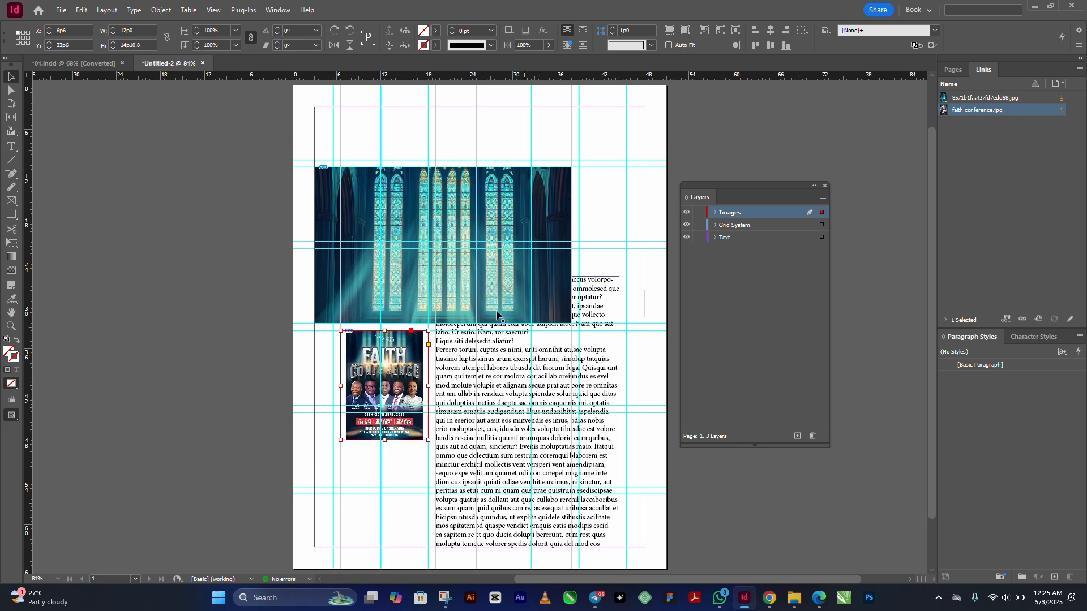
# - Select the large image and the text frame alternately to compare which layer each belongs to
pyautogui.click(467, 200)
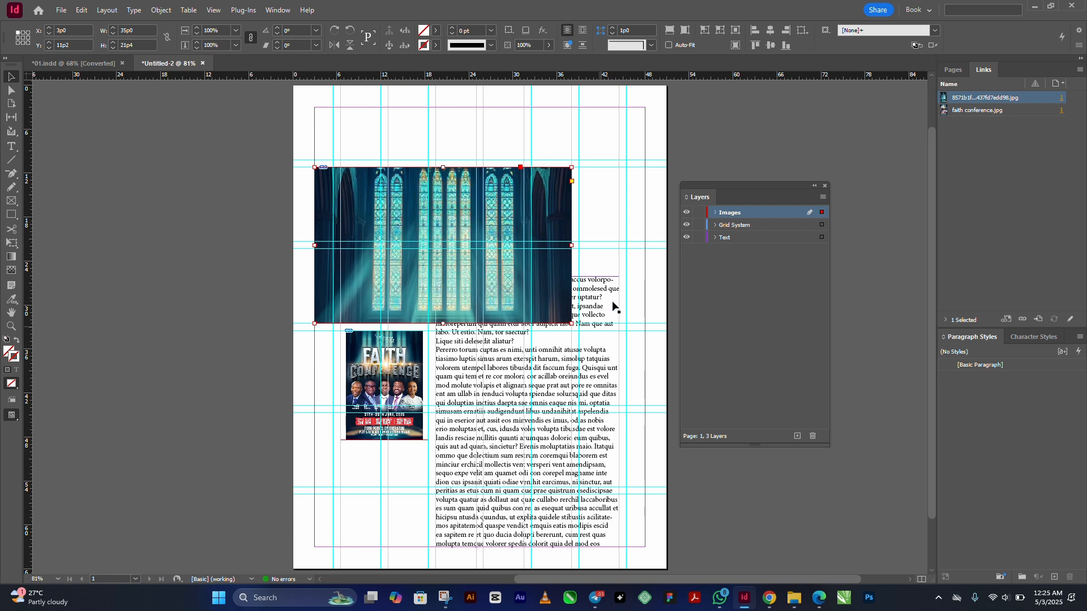
pyautogui.click(565, 374)
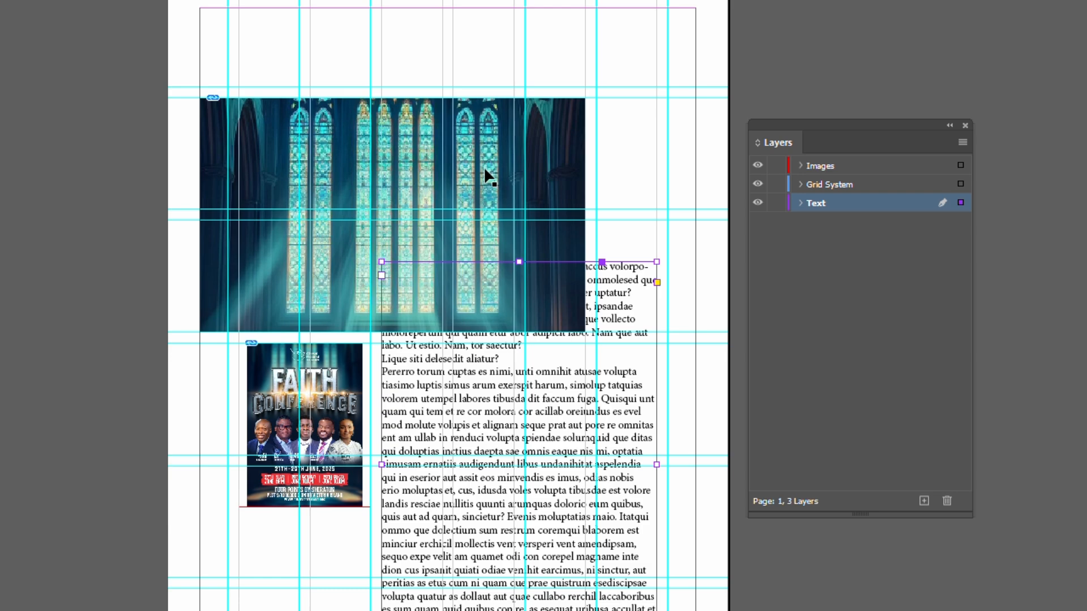
pyautogui.click(485, 176)
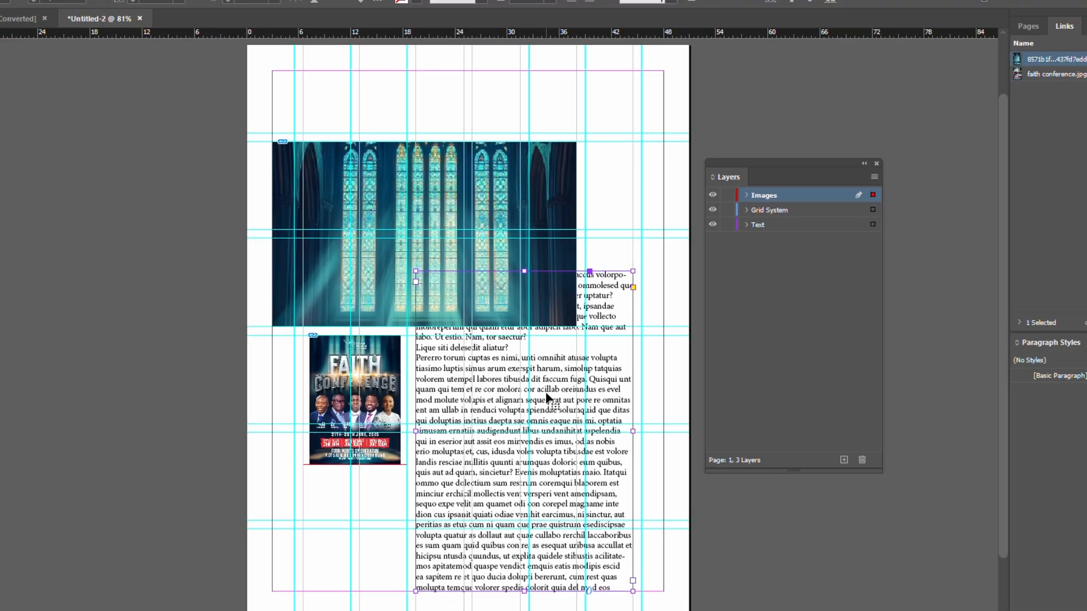
pyautogui.click(548, 424)
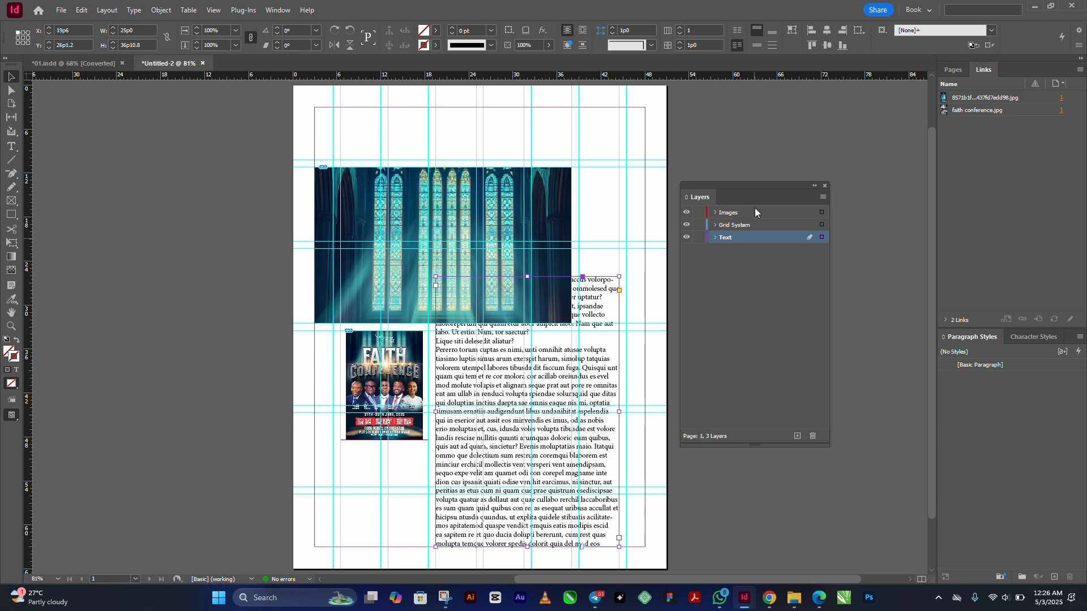
# - Move the Text layer above the Images layer and inspect the overlap of the text and the large image up close
pyautogui.moveTo(755, 212); pyautogui.dragTo(756, 208)
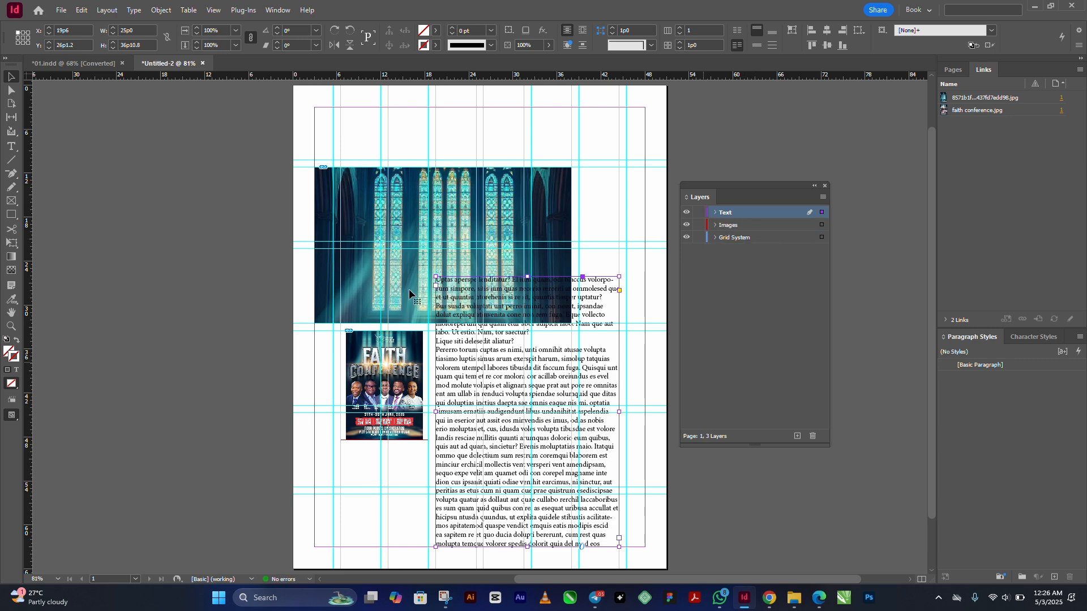
pyautogui.press('z')
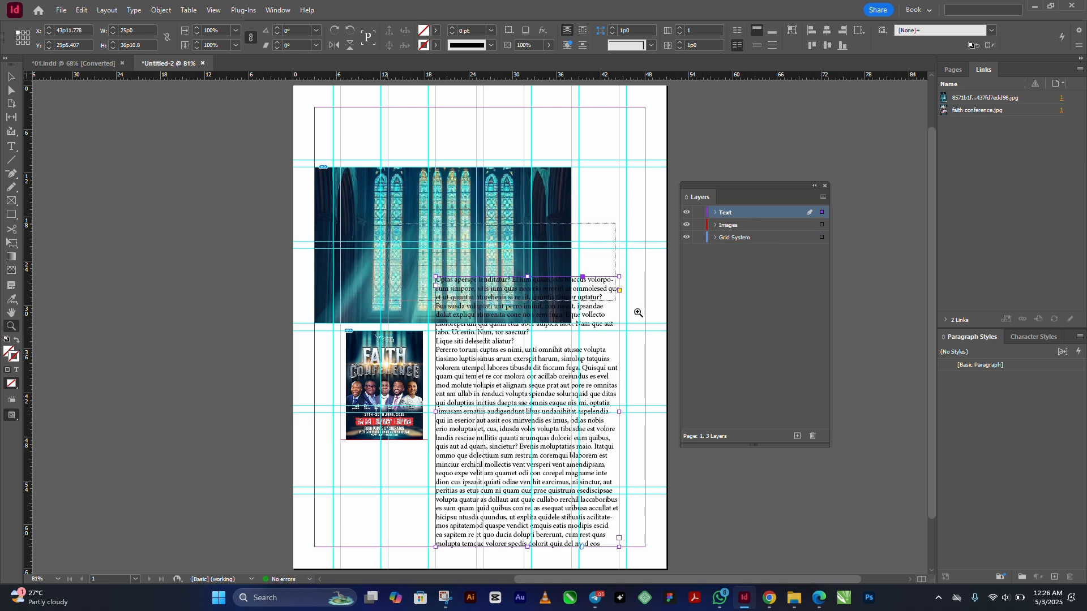
pyautogui.moveTo(803, 344); pyautogui.dragTo(389, 222)
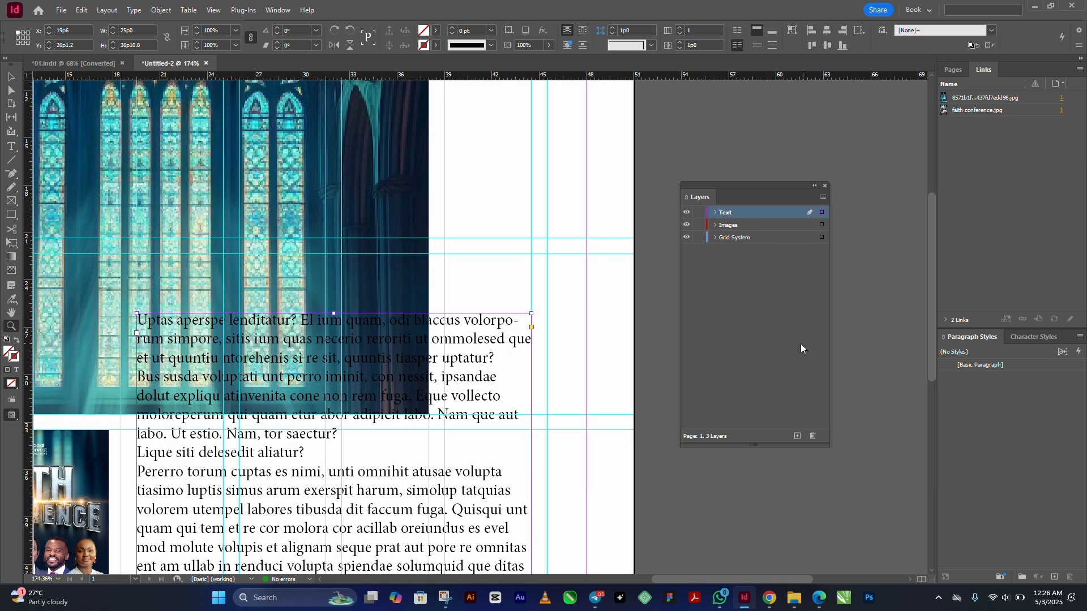
pyautogui.click(11, 77)
pyautogui.moveTo(756, 183); pyautogui.dragTo(539, 136)
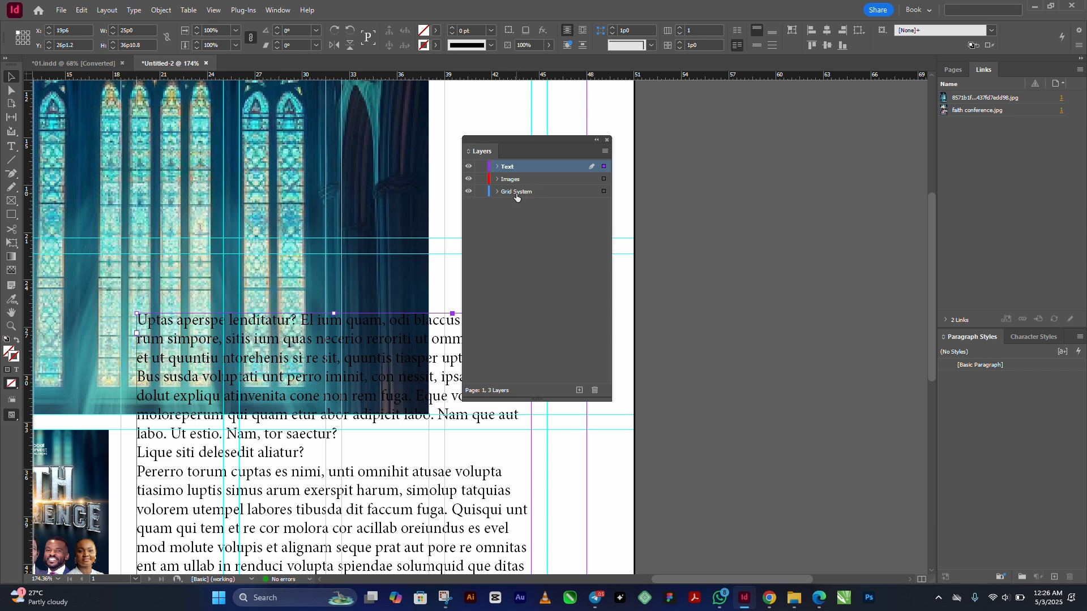
pyautogui.hotkey('ctrl', '0')
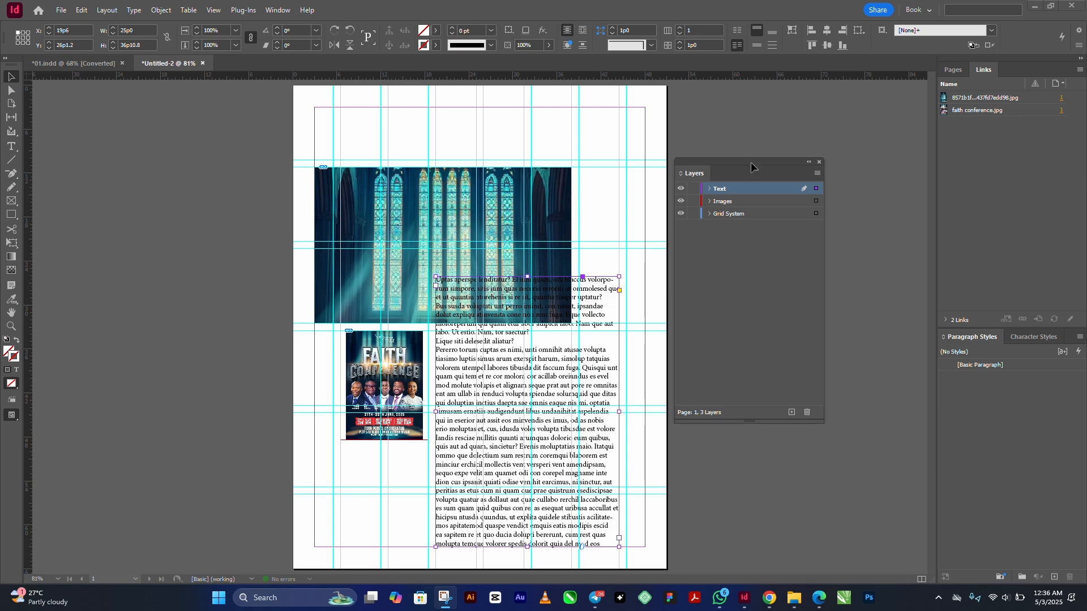
# - Lock the Grid System layer and unlock it again
pyautogui.moveTo(750, 162); pyautogui.dragTo(541, 170)
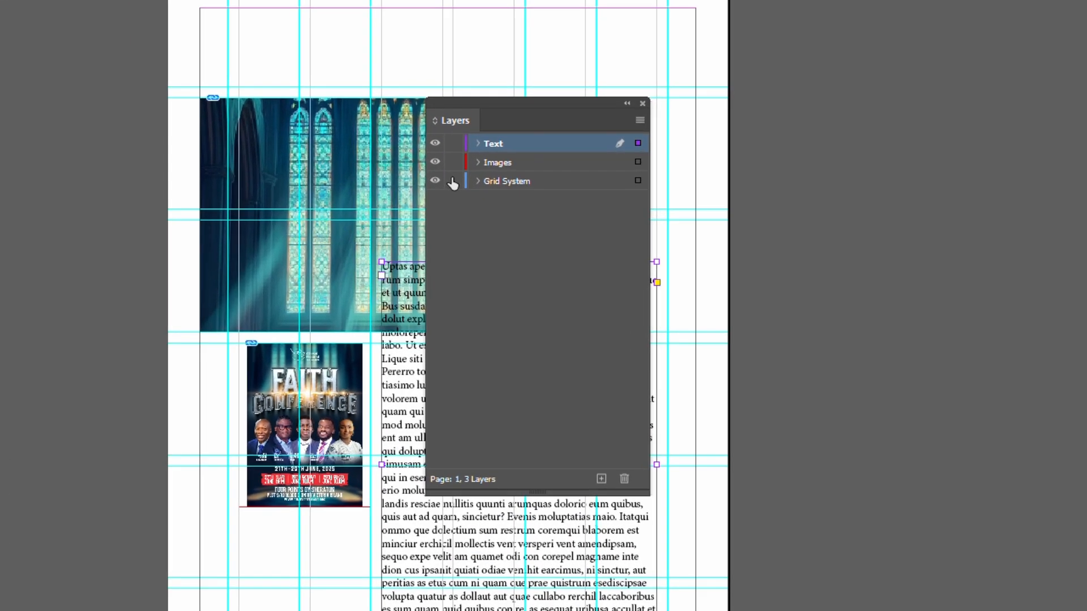
pyautogui.click(453, 181)
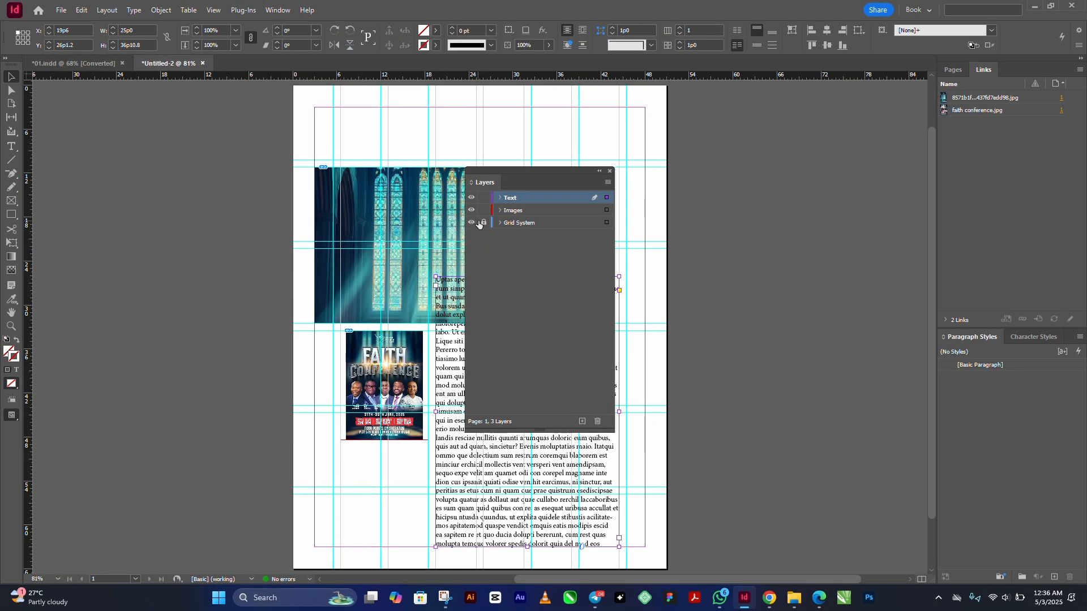
pyautogui.click(479, 223)
# - Lock the Images layer, try to move the faith conference image with Grid System active, and unlock the layer again
pyautogui.click(479, 211)
pyautogui.click(510, 222)
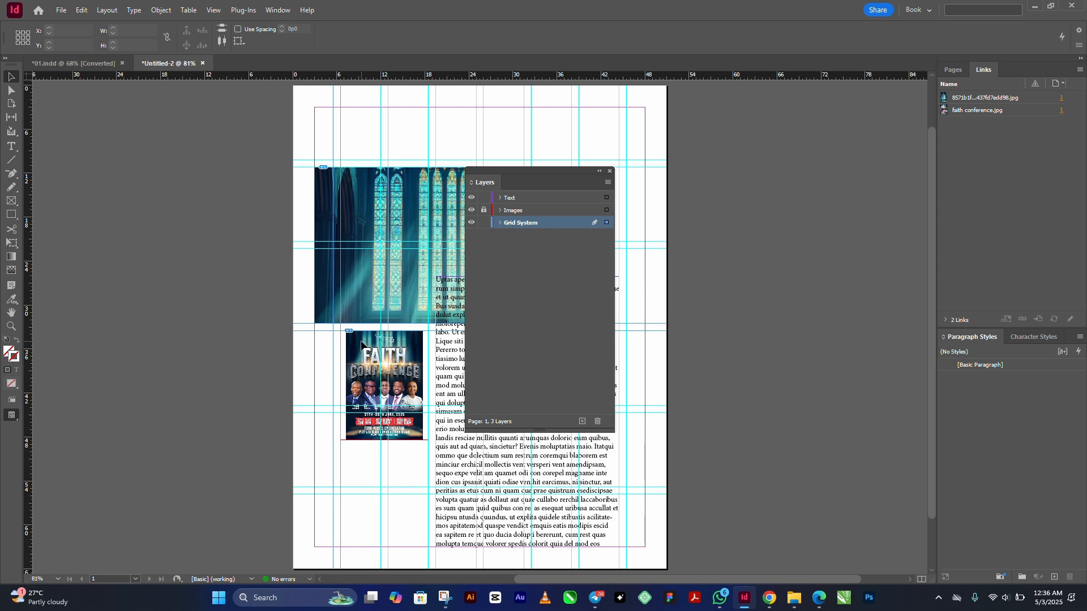
pyautogui.moveTo(371, 350); pyautogui.dragTo(299, 285)
pyautogui.click(484, 212)
pyautogui.moveTo(524, 169); pyautogui.dragTo(228, 164)
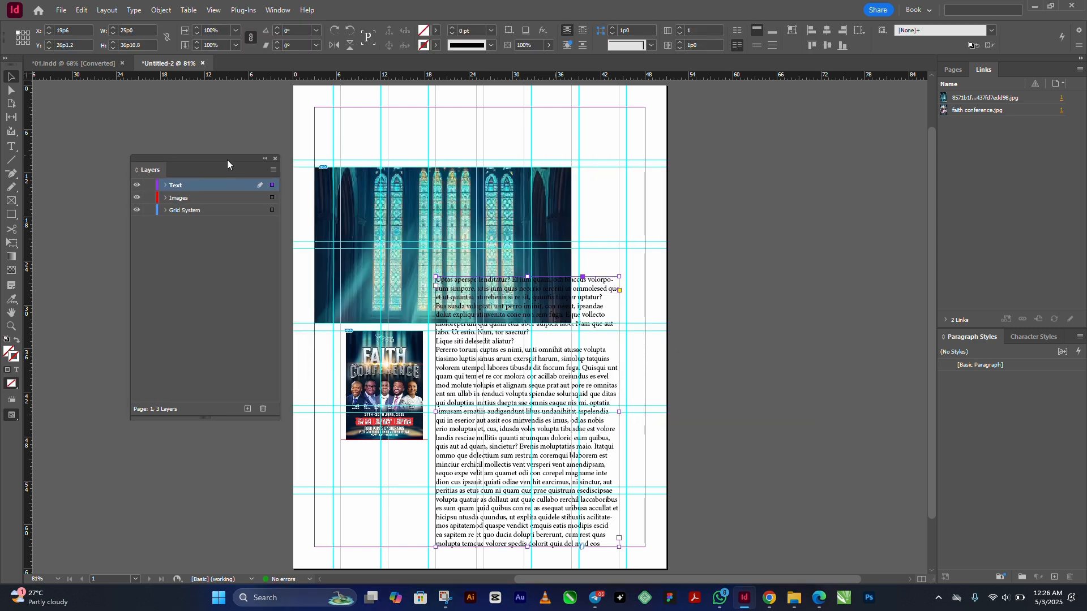